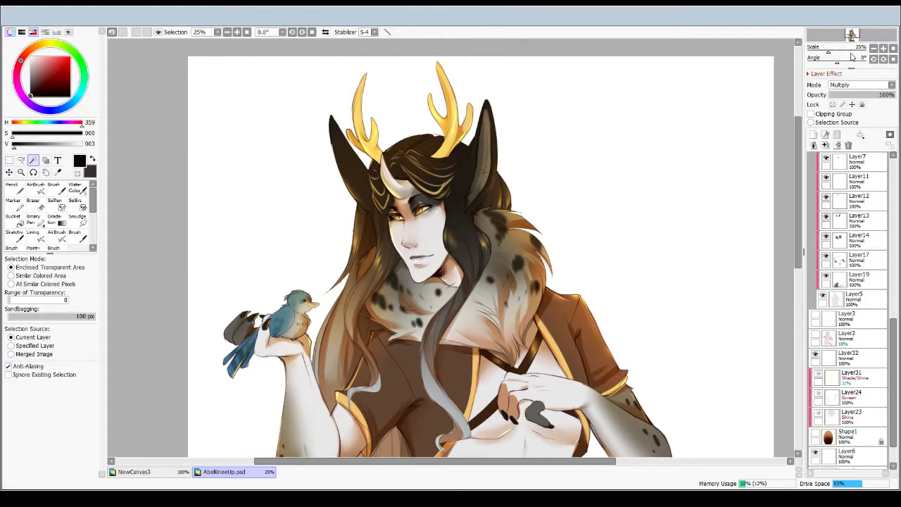
Select all transparent background areas around the character on Layer4 with the Magic Wand in Enclosed Transparent Area mode
left_click(873, 51)
left_click(873, 47)
left_click(874, 47)
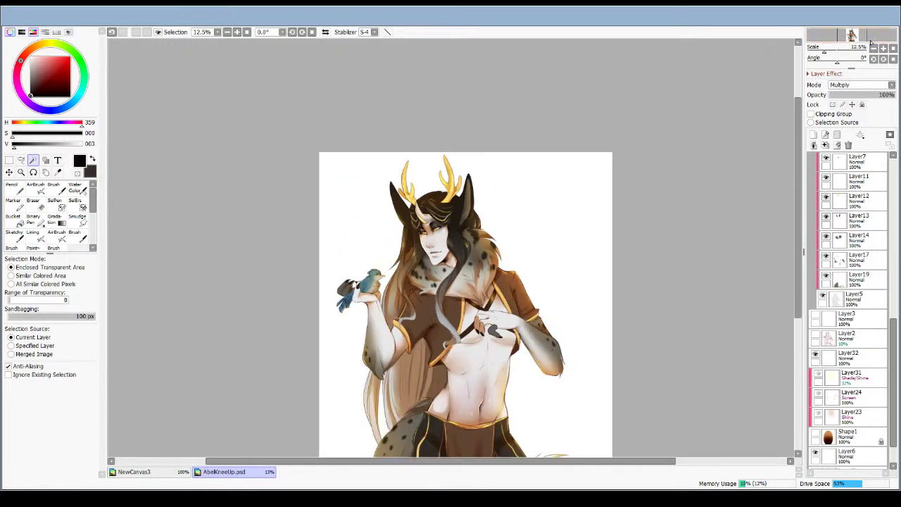
left_click_drag(876, 36, 872, 35)
left_click(882, 48)
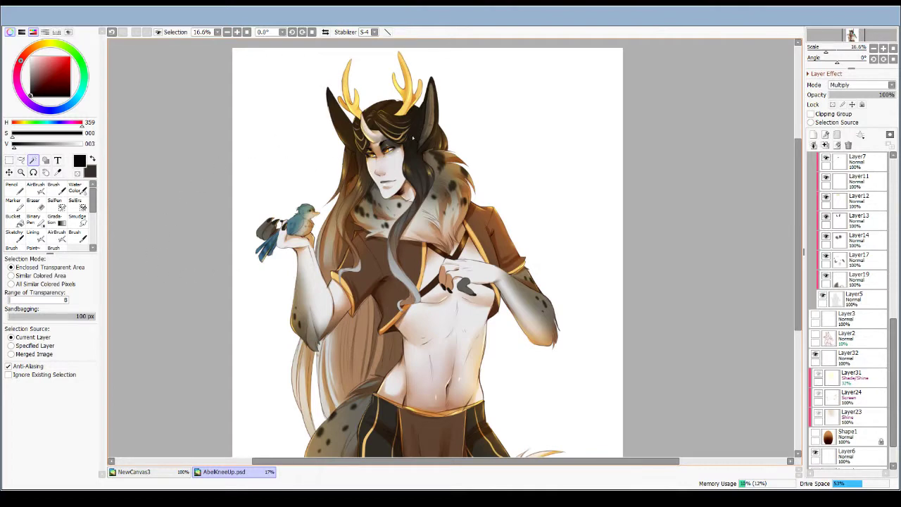
left_click_drag(888, 325, 891, 190)
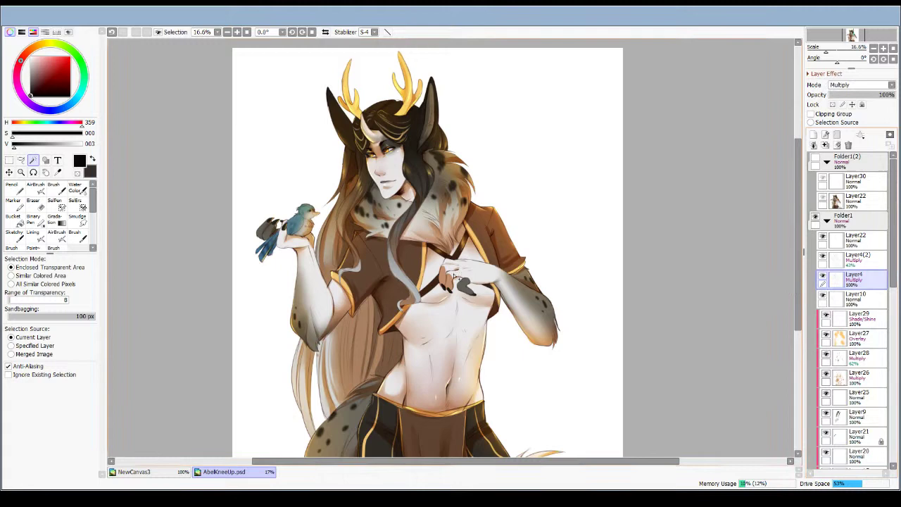
left_click(574, 222)
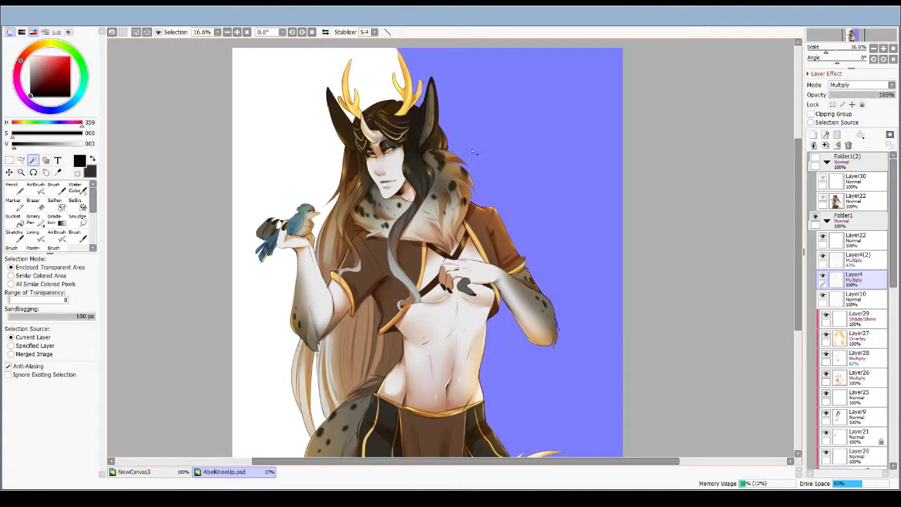
left_click(386, 72)
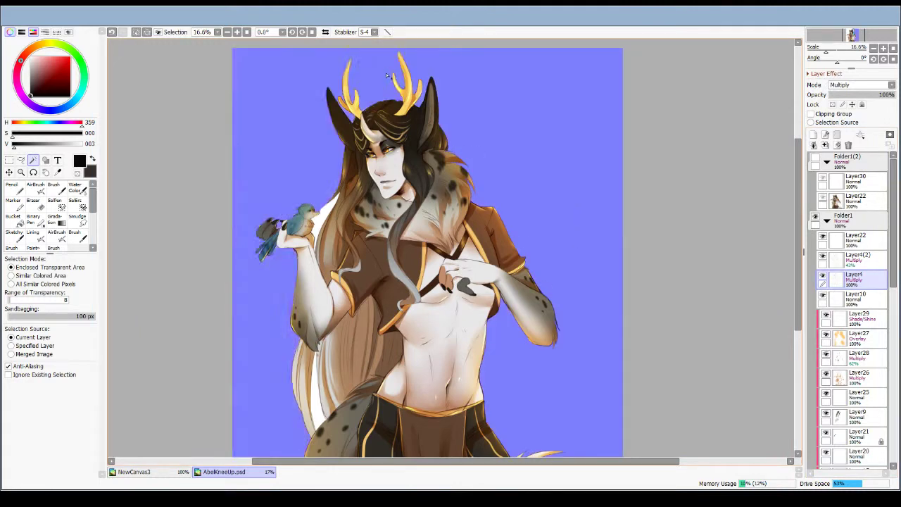
left_click(329, 220)
left_click(334, 207)
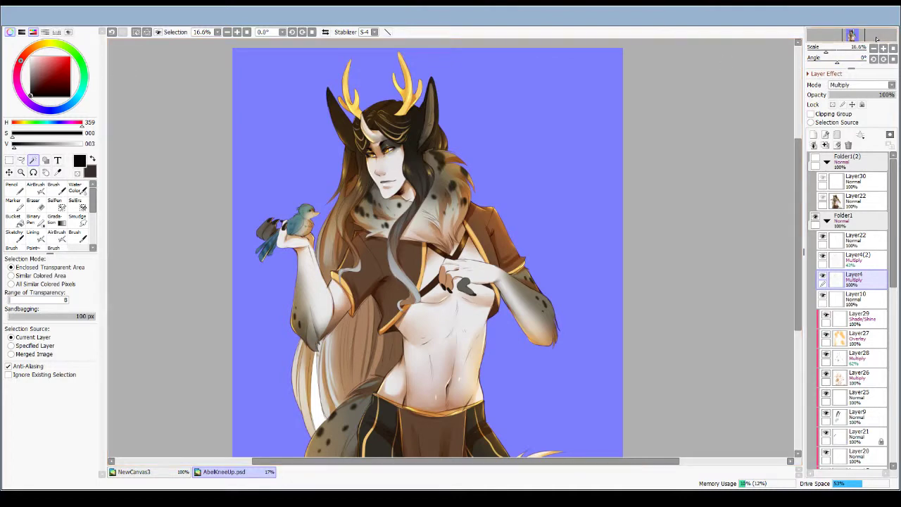
left_click_drag(360, 405, 374, 347)
left_click(337, 356)
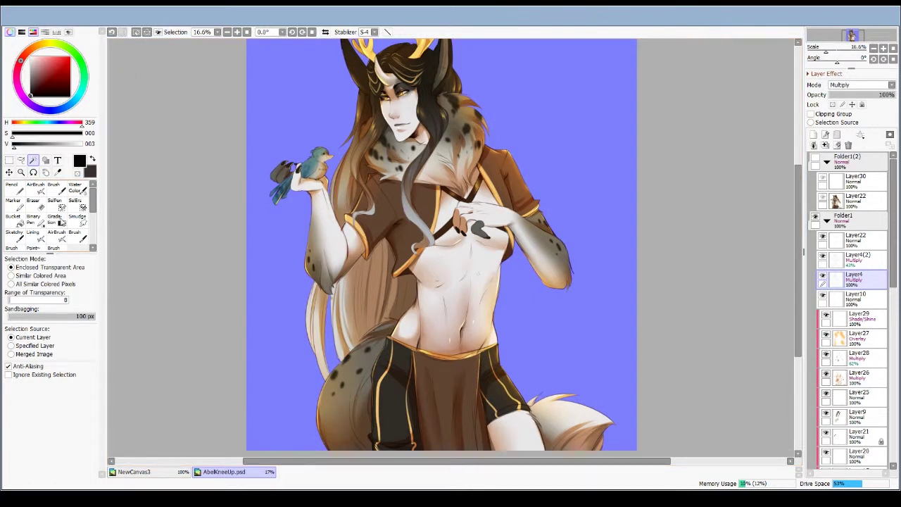
Invert the background selection so it covers the character instead, and clear it after checking
left_click(122, 23)
left_click(128, 48)
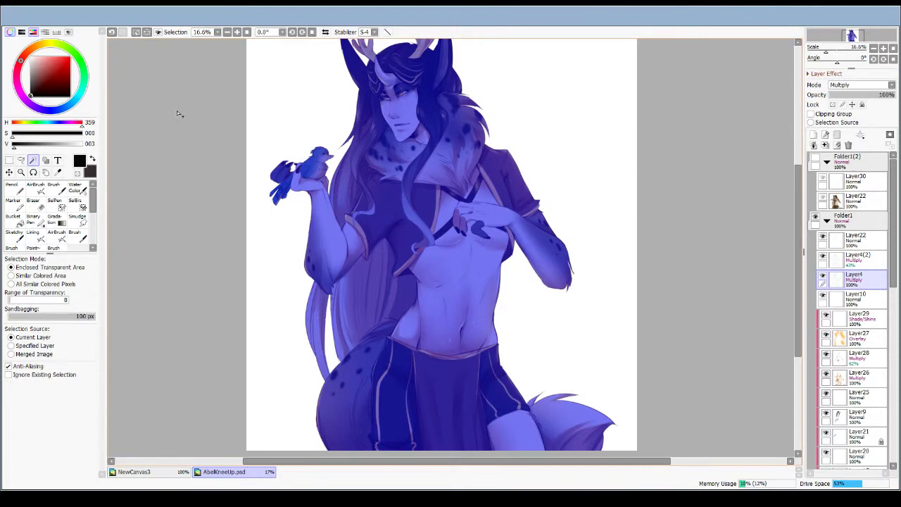
left_click(124, 32)
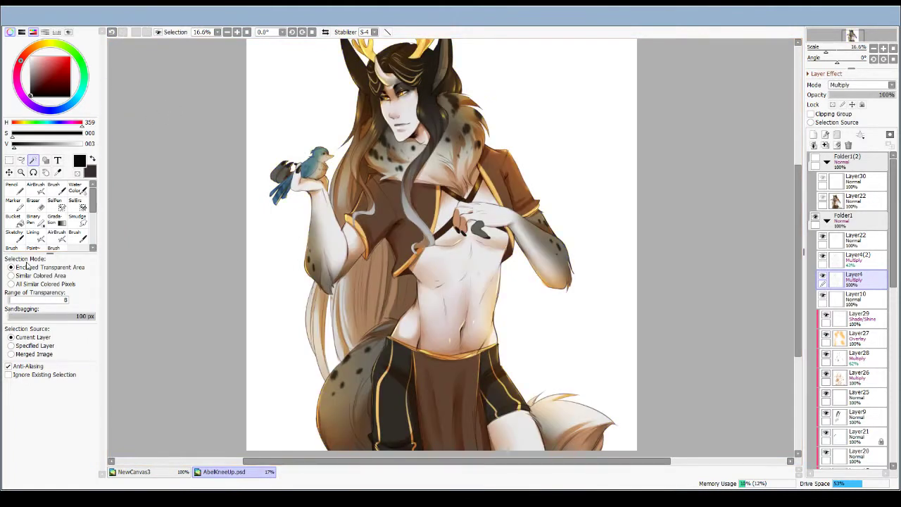
Set the wand's range of transparency to 70 and select the background around the character, including the gap in the antler
left_click_drag(28, 300, 24, 301)
left_click(314, 138)
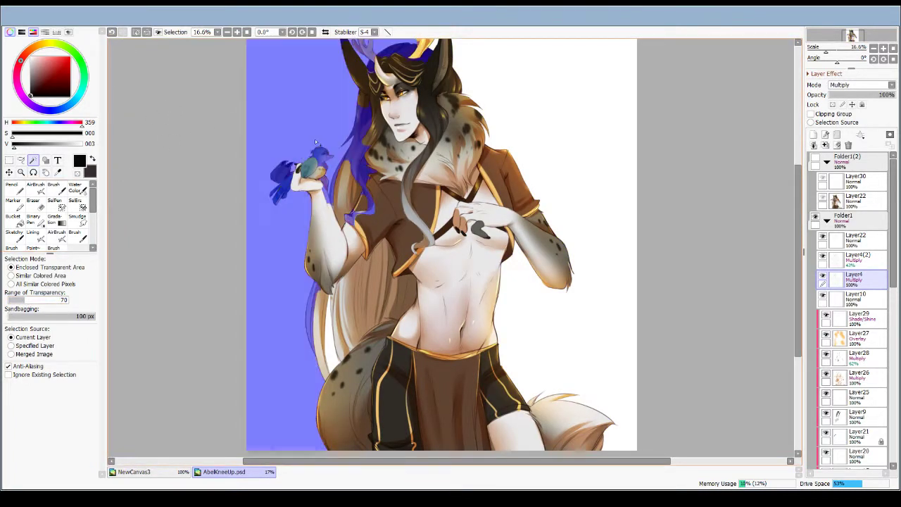
left_click_drag(854, 39, 852, 37)
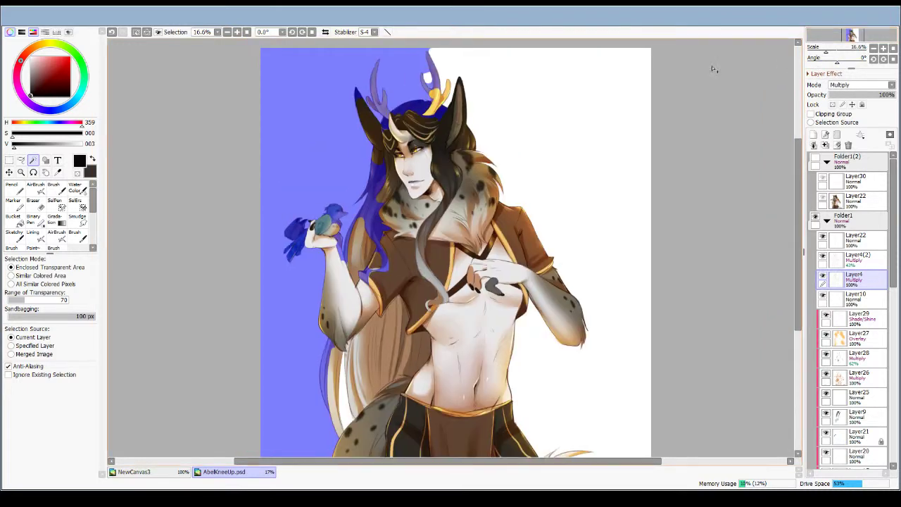
left_click(522, 120)
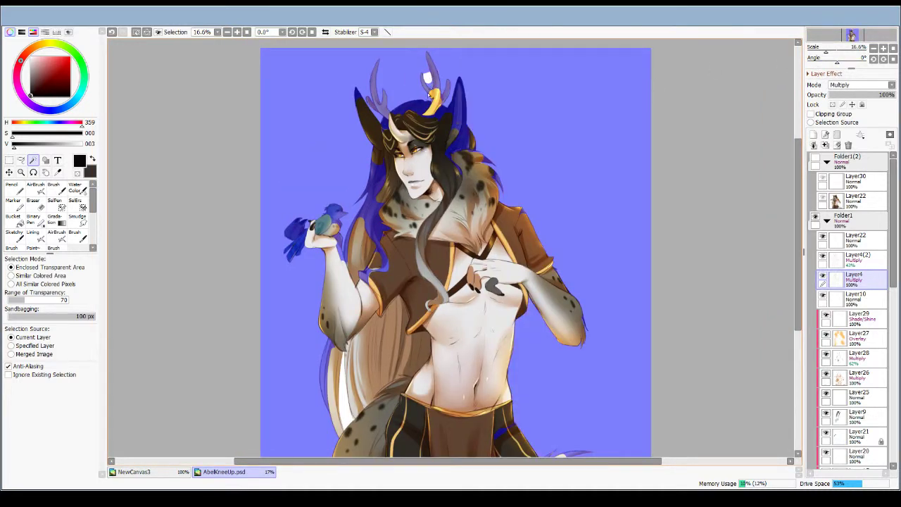
left_click(430, 82)
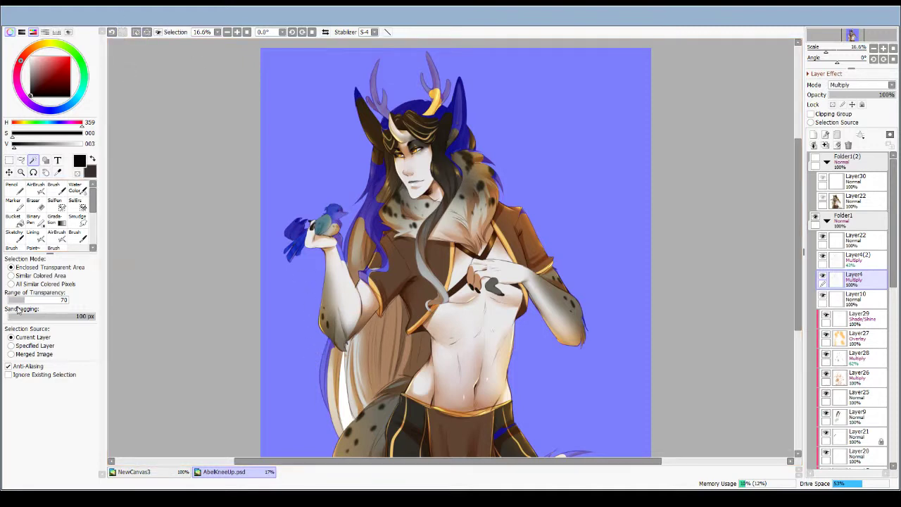
Set the range of transparency to 8 and make a fresh selection of the background around the character
left_click_drag(15, 304, 12, 304)
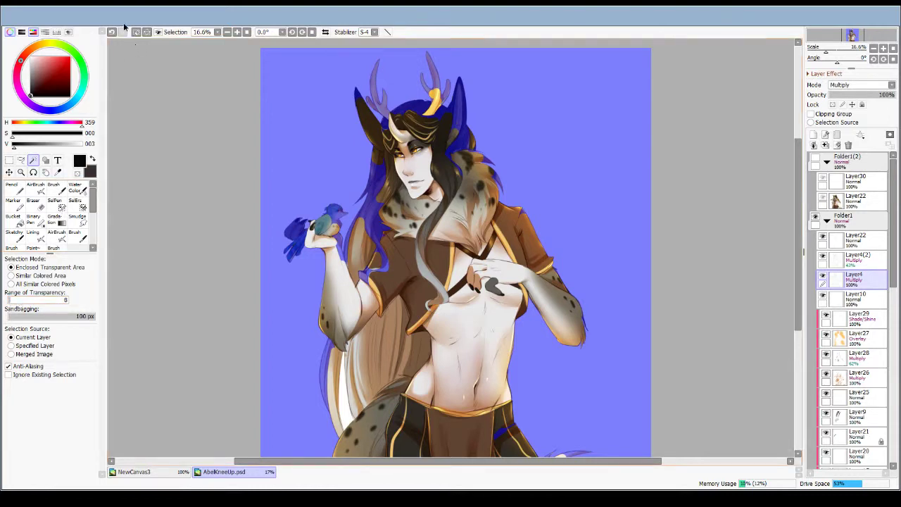
key("ctrl+d")
left_click(289, 184)
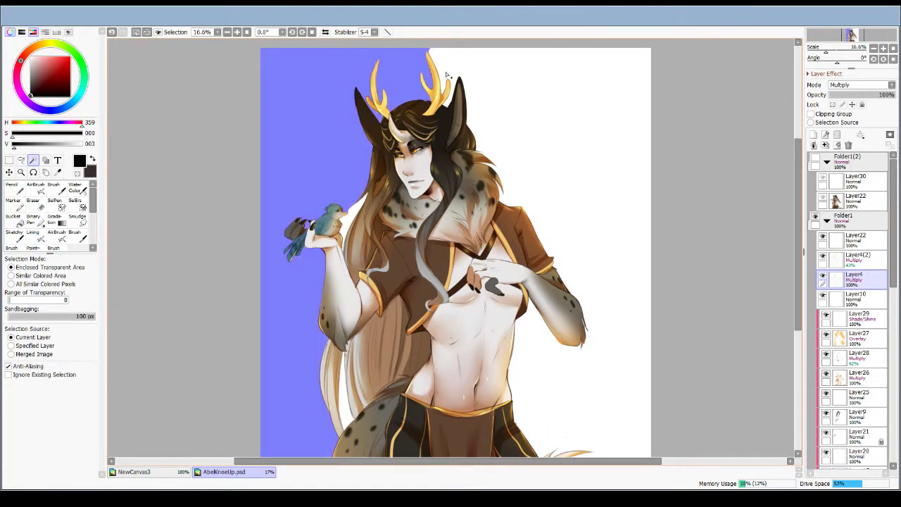
left_click(445, 75, "shift")
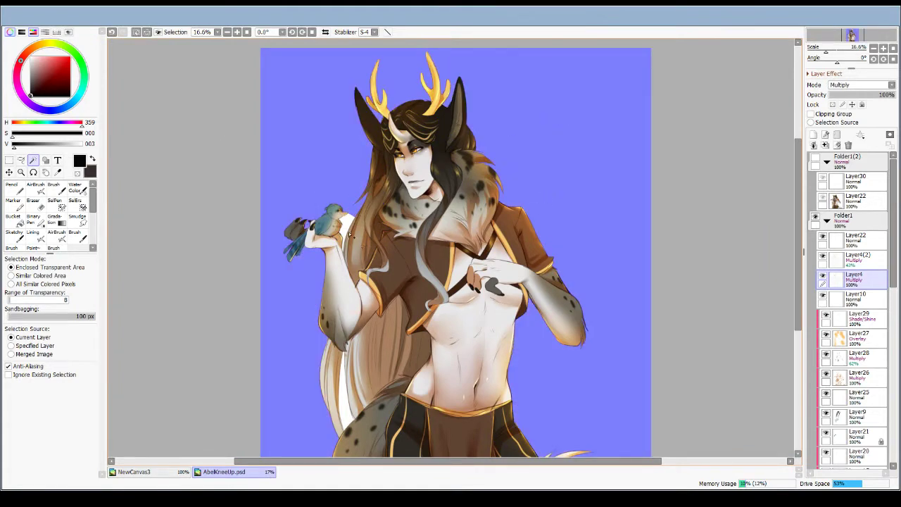
left_click_drag(377, 378, 334, 350)
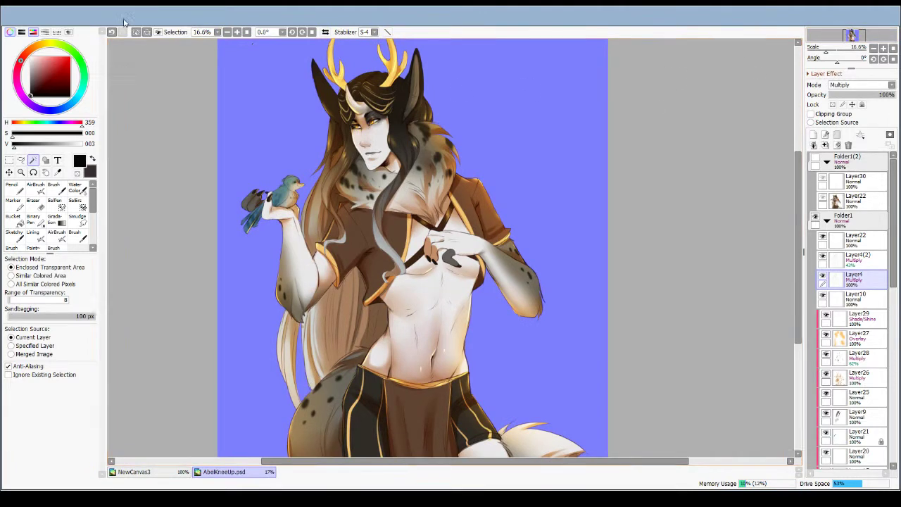
Invert the selection onto the whole character, inspect its coverage, and deselect it
left_click(146, 32)
left_click_drag(860, 35, 860, 36)
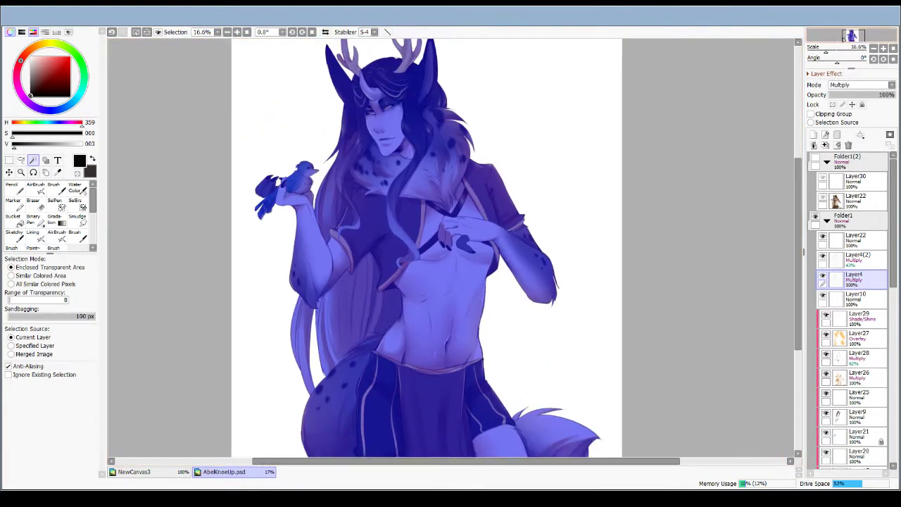
left_click(123, 33)
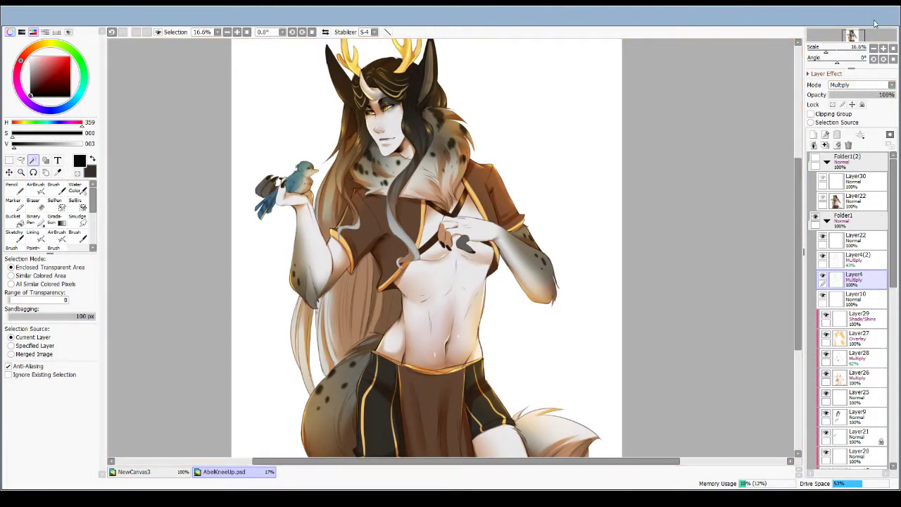
Switch to NewCanvas3, select the rose's pale background and the leaf gap in Similar Colored Area mode, and invert the selection
key("ctrl+Tab")
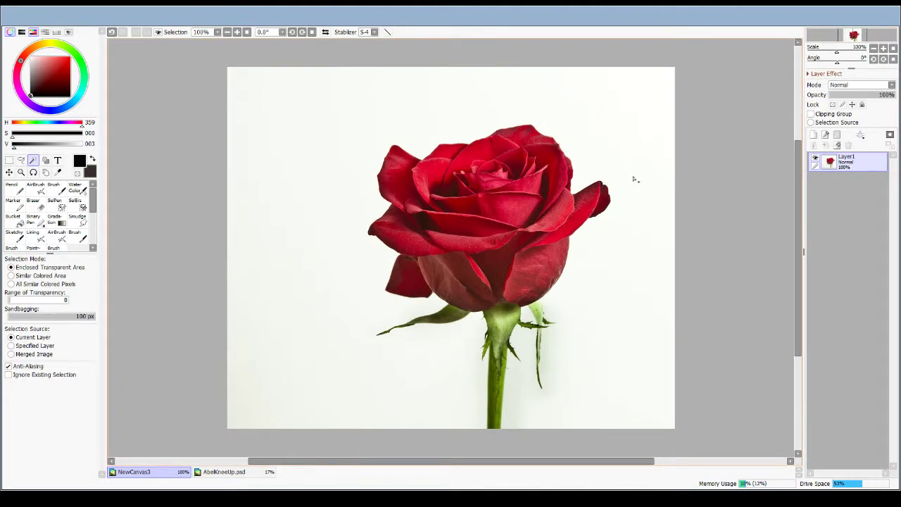
left_click(12, 276)
left_click(292, 262)
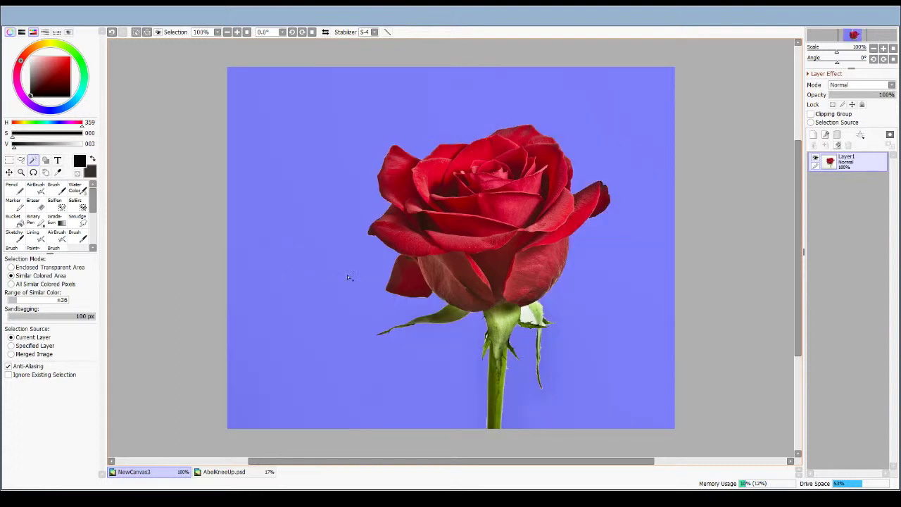
left_click(528, 315)
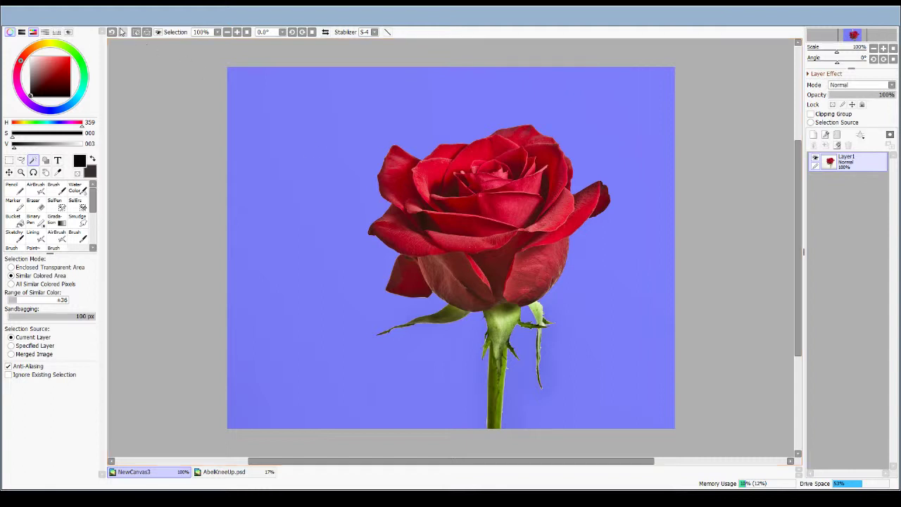
key("ctrl+i")
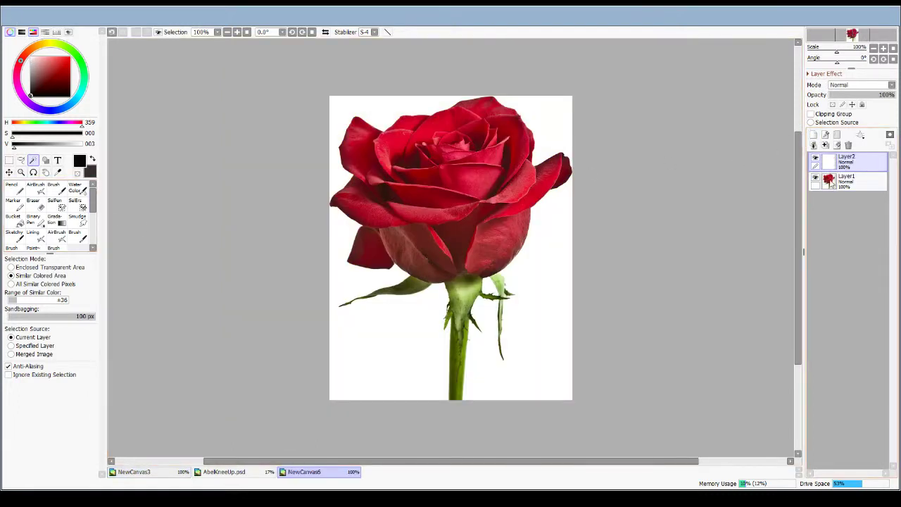
Place Layer2 beneath the cut-out rose layer in NewCanvas6 and fill it with black using the Bucket
left_click_drag(831, 181, 837, 159)
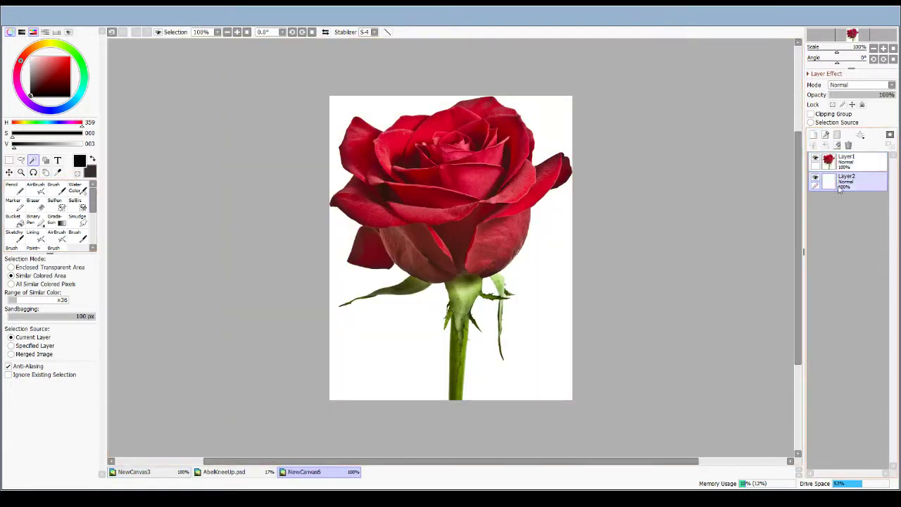
left_click(20, 222)
left_click(515, 258)
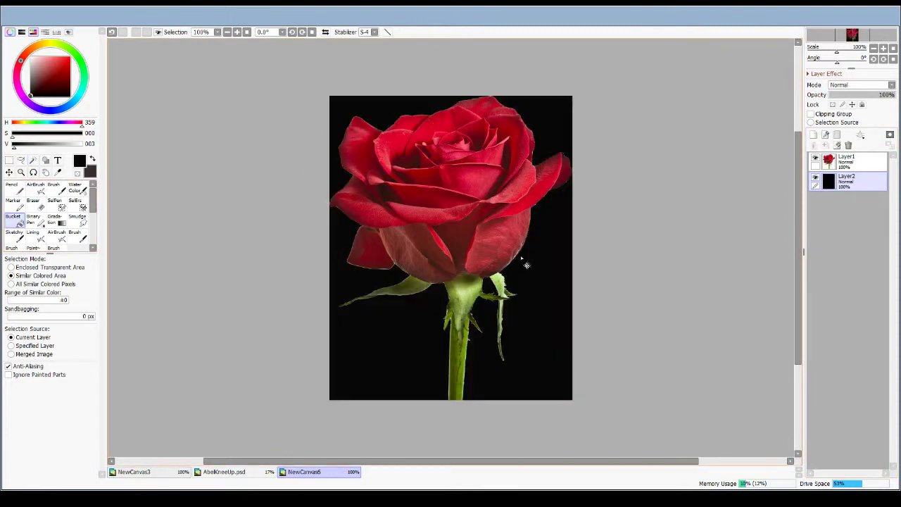
Try to reshape the cut-out rose on Layer1 with a transform, moving its upper-left corner down in Deform mode
left_click(848, 161)
key("ctrl+t")
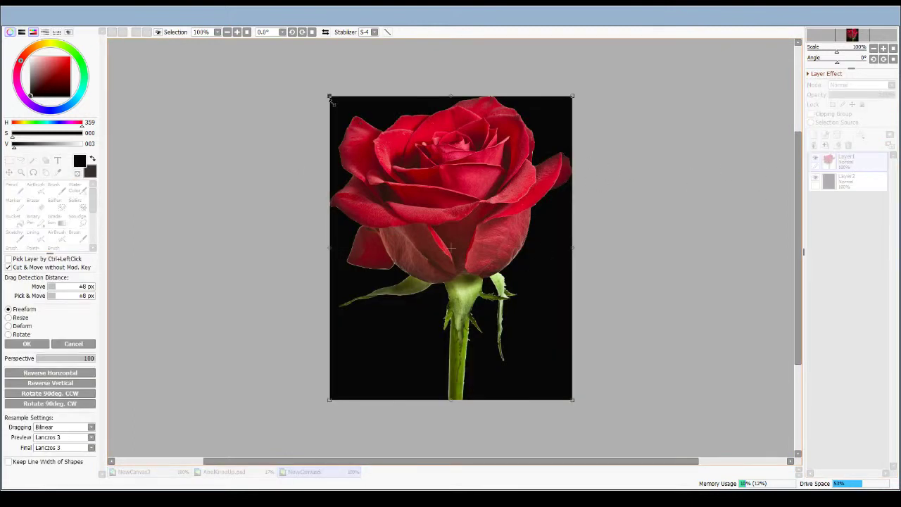
left_click_drag(331, 97, 314, 198)
left_click(10, 326)
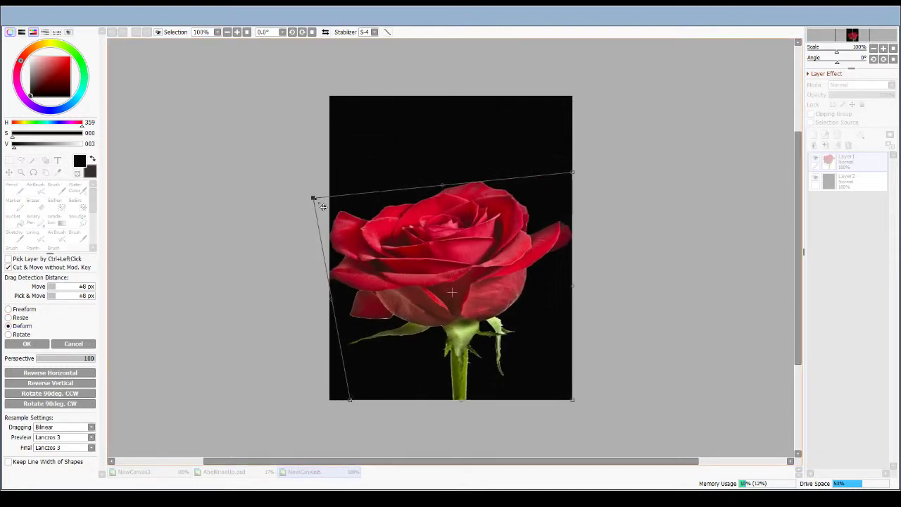
left_click(86, 345)
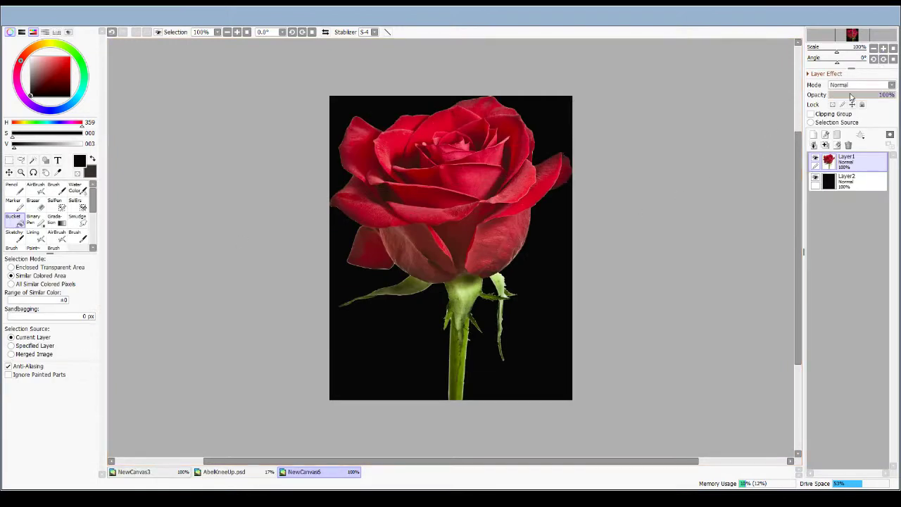
Return to NewCanvas3, clear the old selection, and select the rose's background and leaf gap with the Magic Wand
left_click(163, 470)
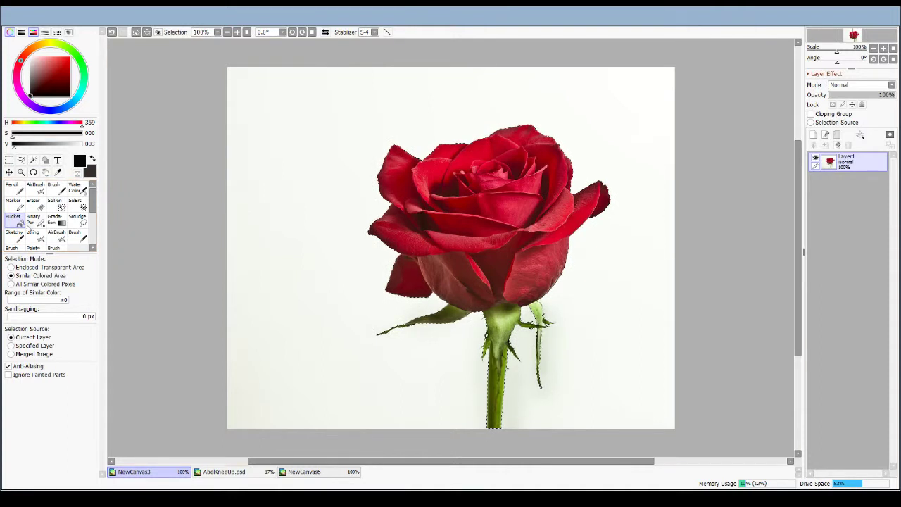
left_click(12, 300)
key("ctrl+d")
left_click(33, 160)
left_click(283, 214)
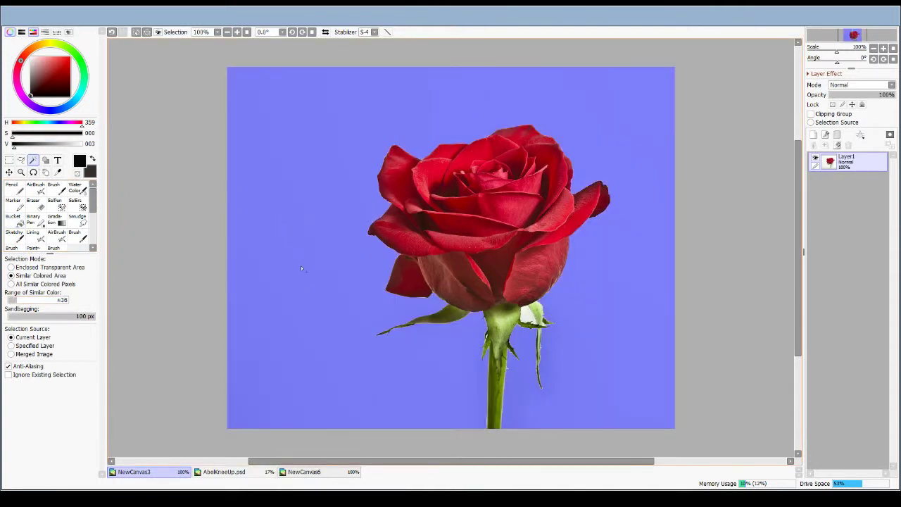
left_click(527, 318)
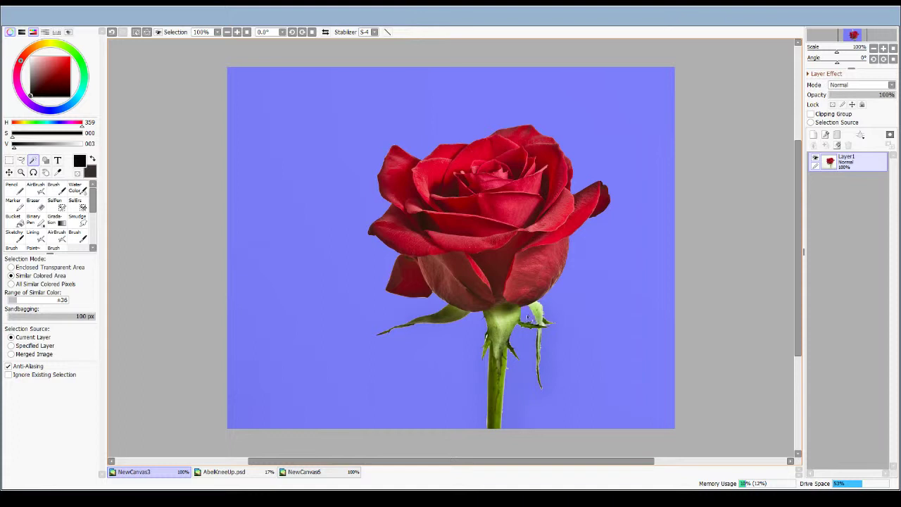
Set the range of similar color to ±94, reselect the rose's background and leaf gap, and clear the selection after checking it
left_click(34, 300)
key("ctrl+d")
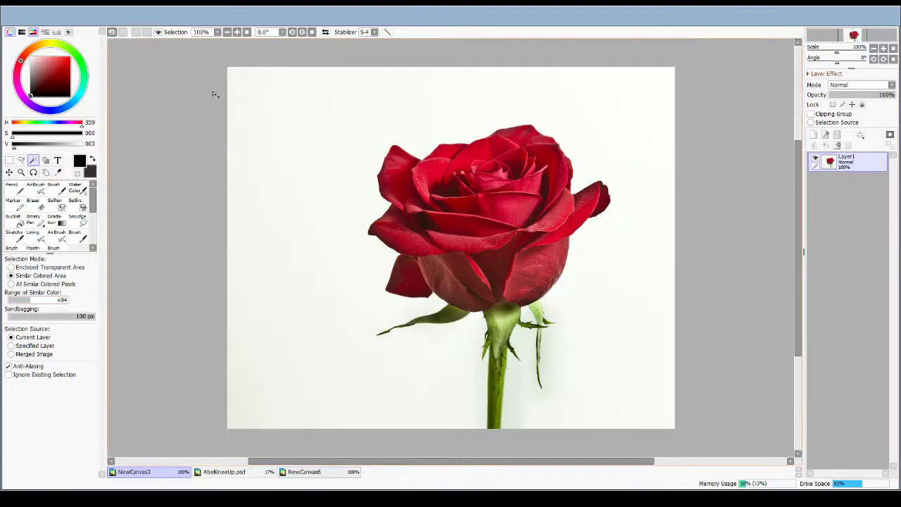
left_click(328, 165)
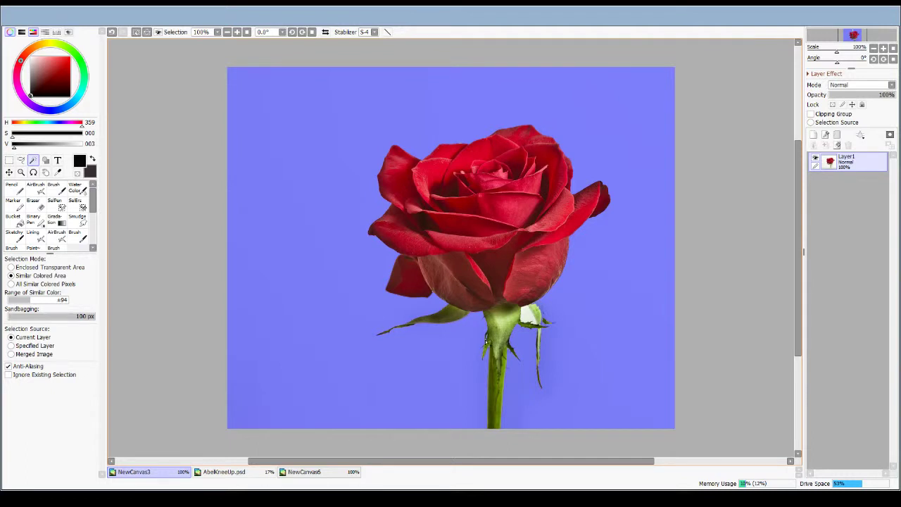
left_click(526, 320)
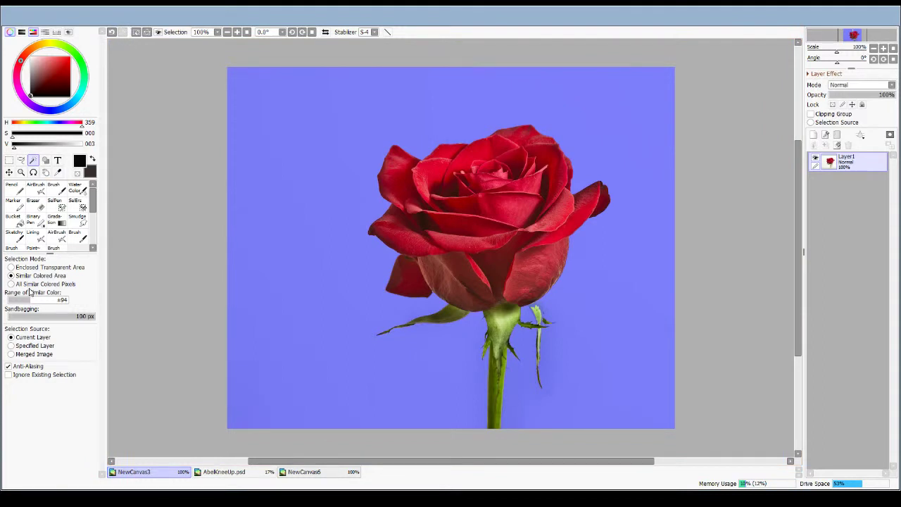
left_click(134, 32)
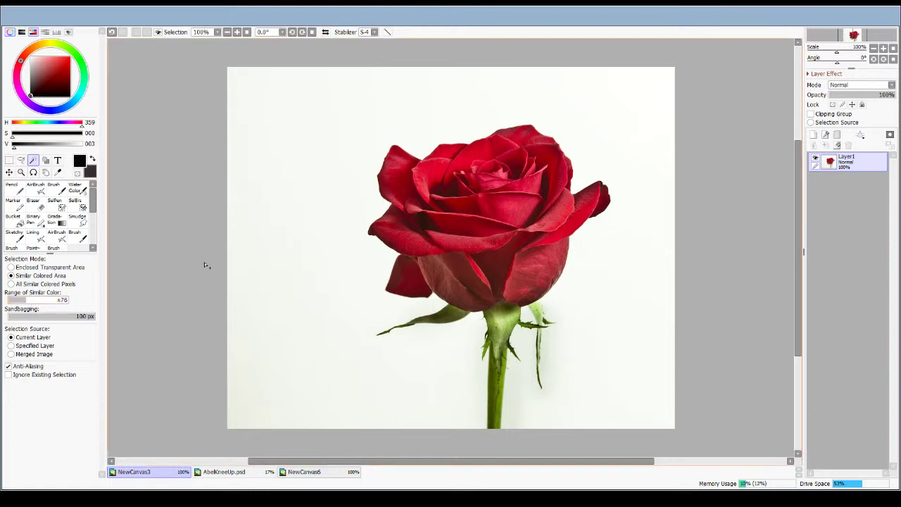
Select the rose's background and leaf gaps with the Magic Wand at a ±76 range, and invert the selection onto the rose
left_click(403, 302)
left_click(528, 321, "shift")
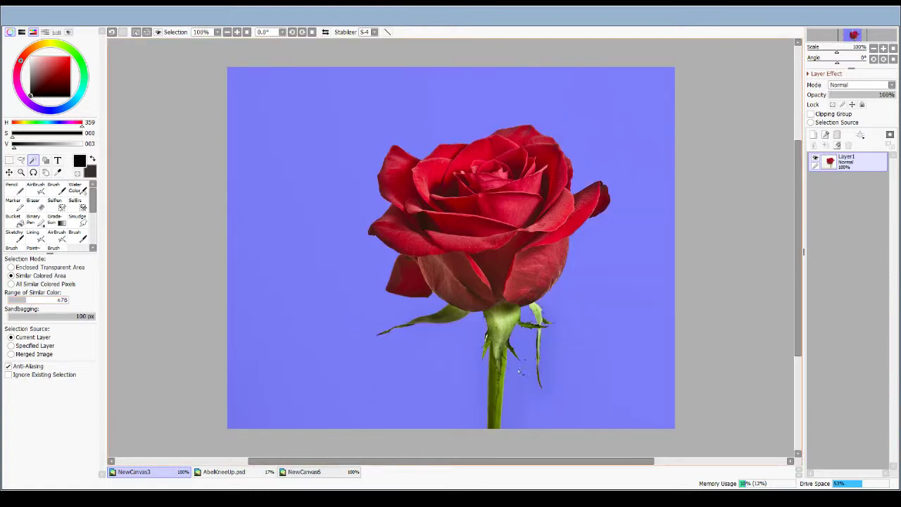
left_click(485, 338, "shift")
key("ctrl+z")
left_click(486, 338)
key("ctrl+i")
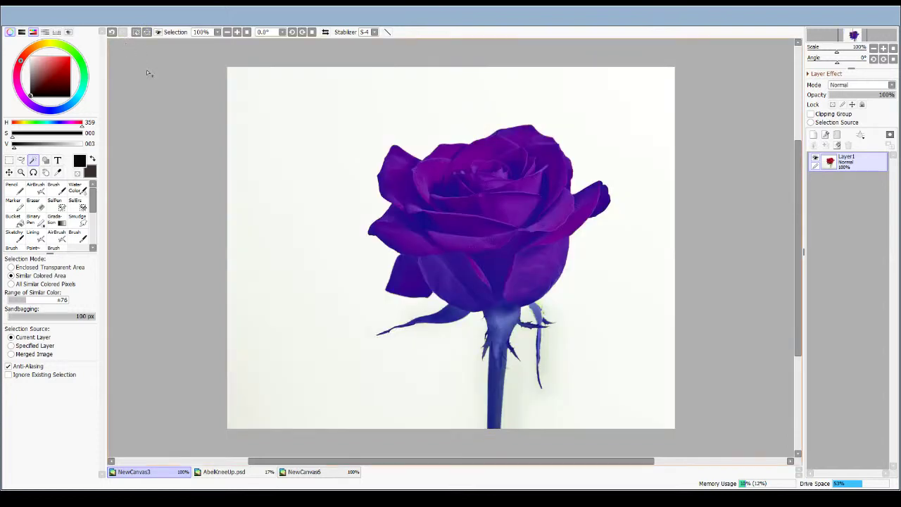
Hide Layer1 in NewCanvas6, paste the newly cut-out rose, and move it to fit within the black canvas
left_click(303, 471)
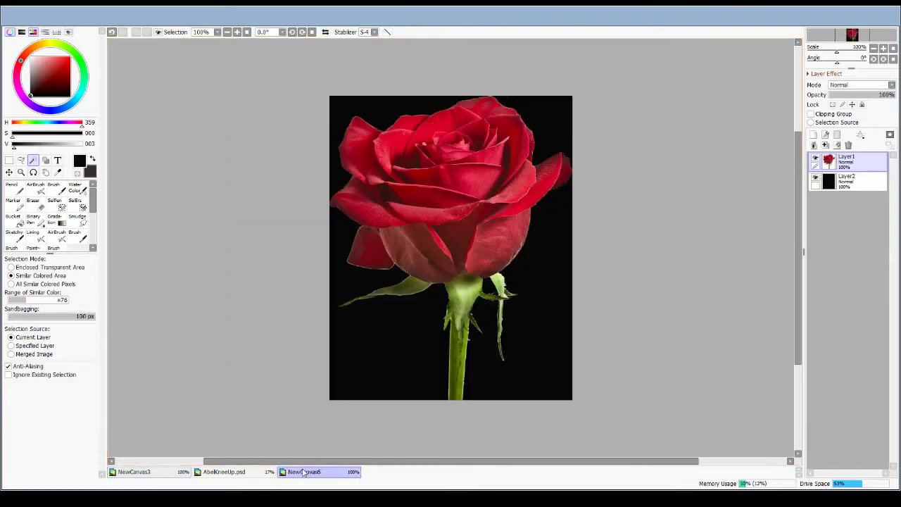
left_click(815, 162)
key("ctrl+v")
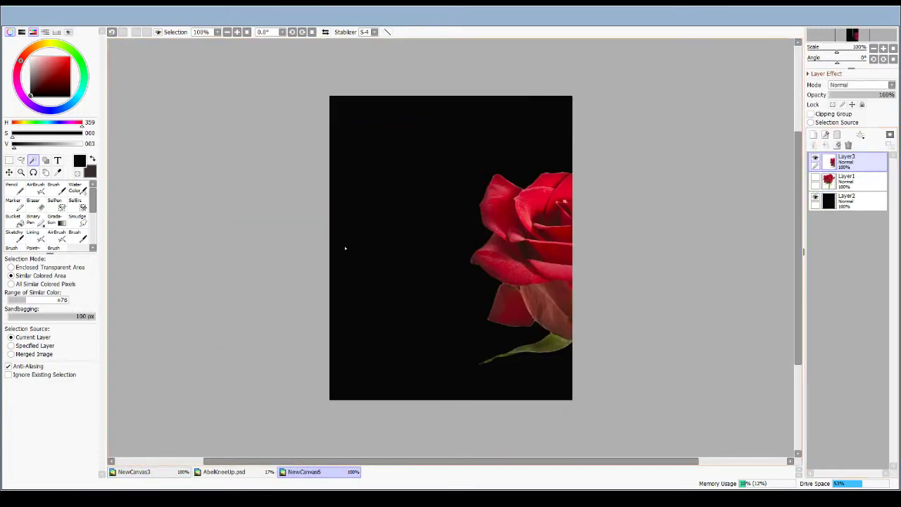
left_click(10, 172)
left_click_drag(578, 273, 434, 219)
left_click_drag(492, 292, 479, 268)
Compare the two rose cut-outs against black by toggling the visibility of Layer3 and Layer1
left_click(815, 159)
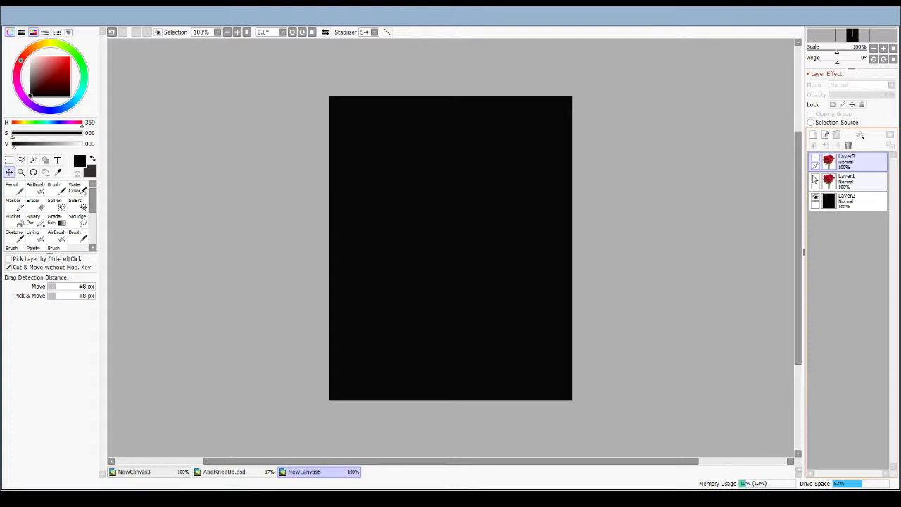
left_click(815, 180)
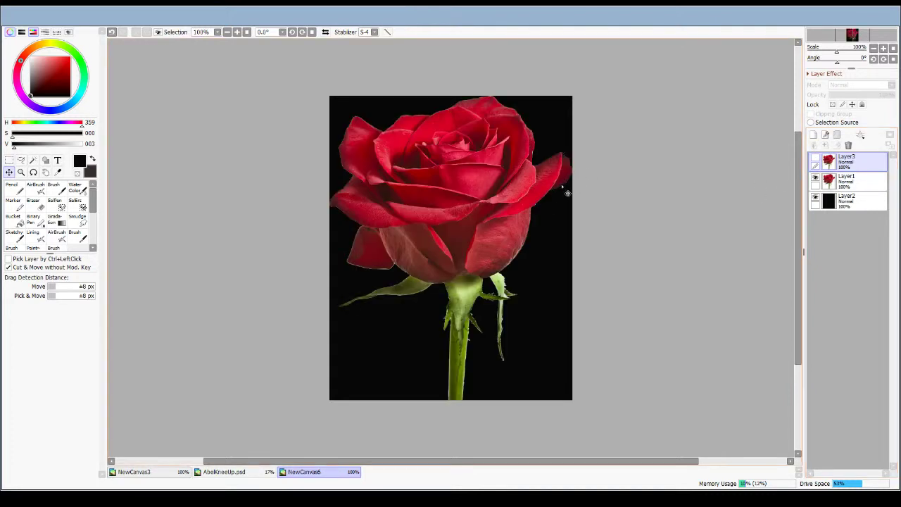
left_click(815, 159)
left_click(815, 180)
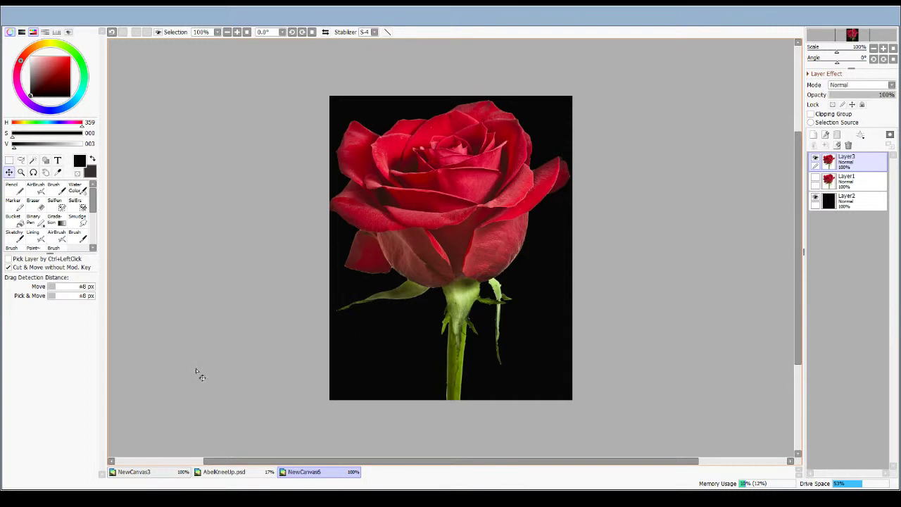
Clear the selection in NewCanvas3 and set the Magic Wand to All Similar Colored Pixels with a ±30 range
left_click(151, 472)
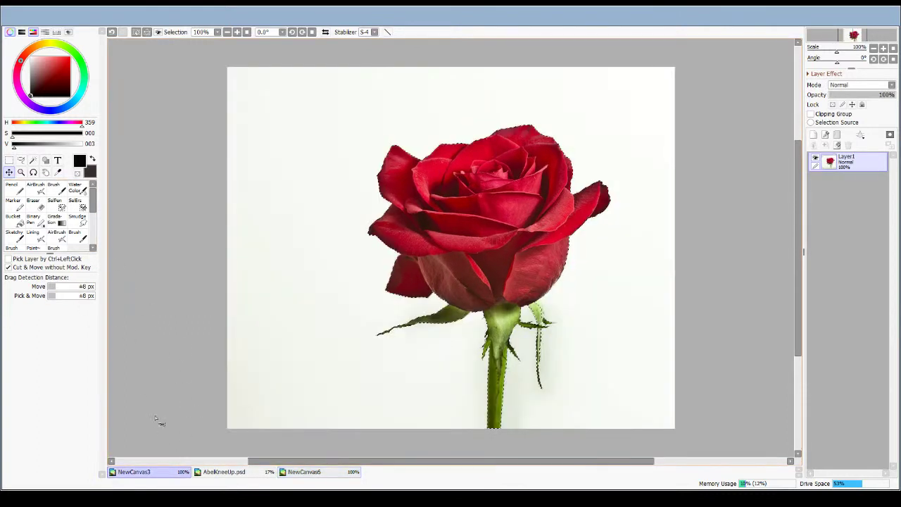
left_click(34, 161)
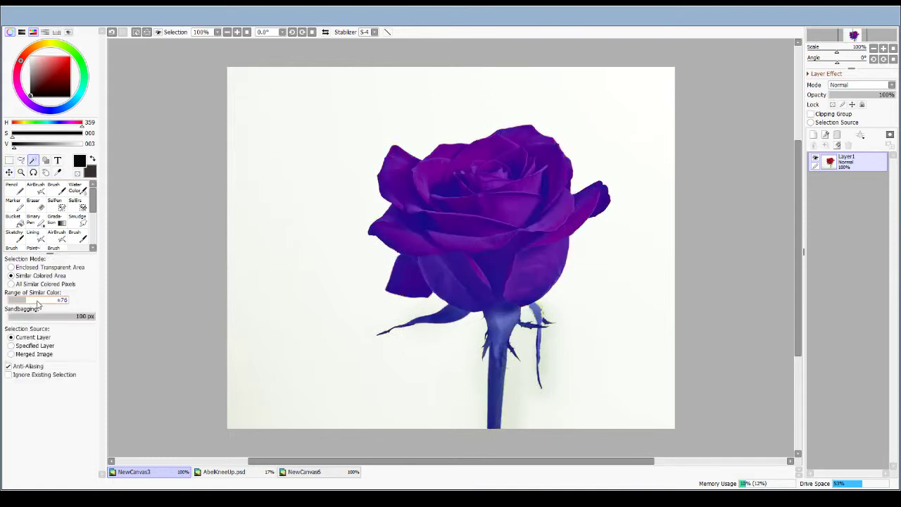
left_click(125, 31)
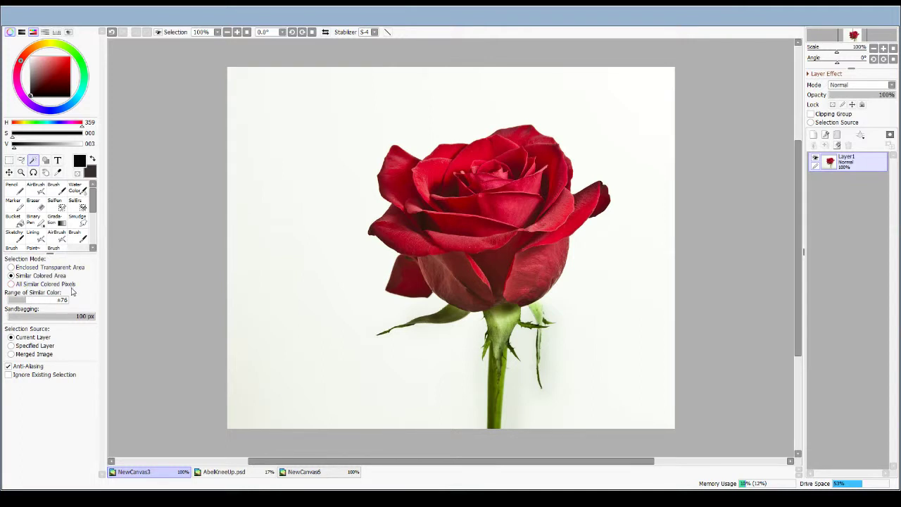
left_click(11, 284)
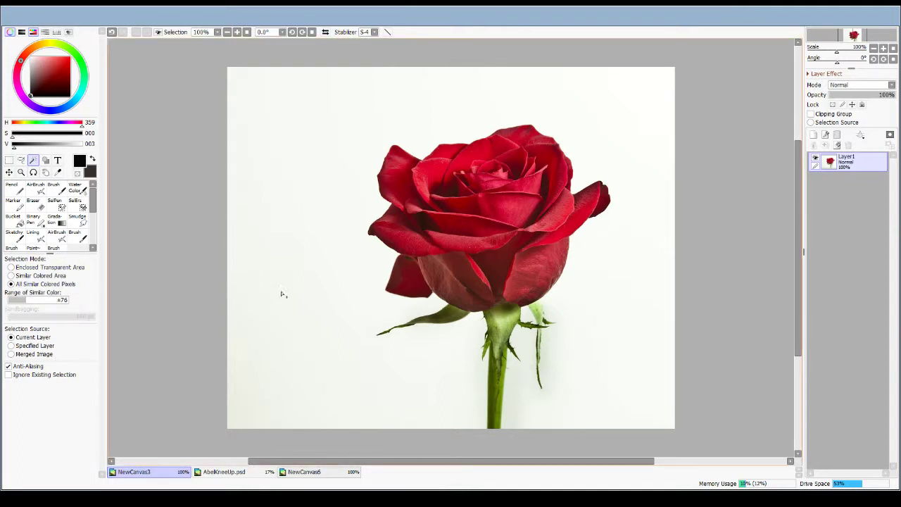
left_click_drag(23, 301, 16, 304)
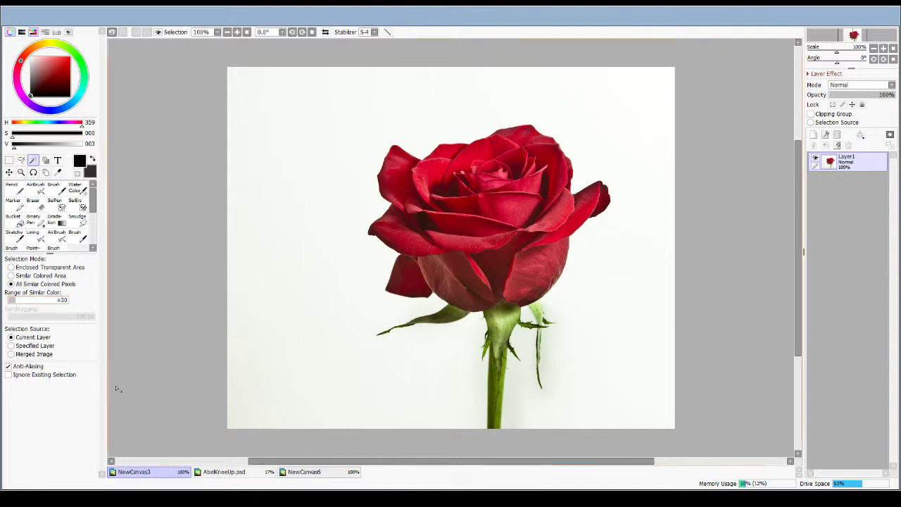
Delete both rose layers, Layer3 and Layer1, from NewCanvas6, keeping only the black layer
left_click(296, 475)
left_click(849, 147)
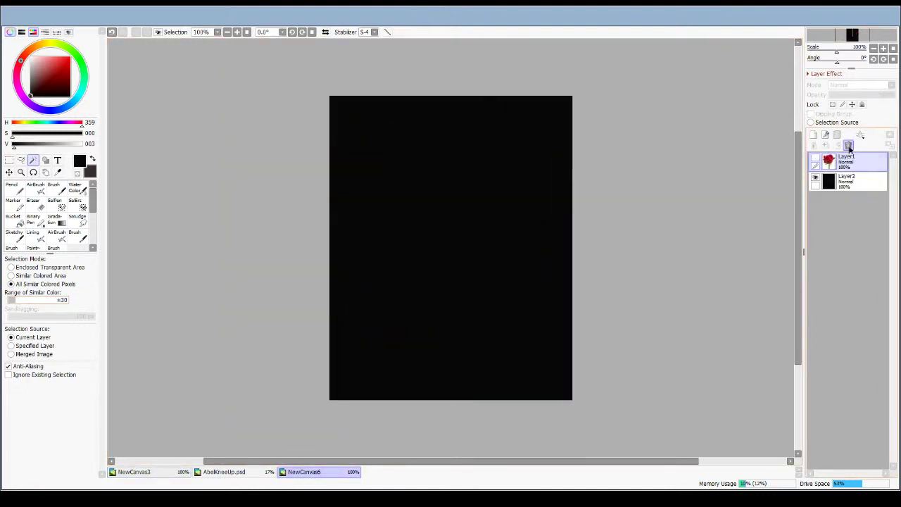
left_click(848, 148)
In NewCanvas3, build up a Magic Wand selection of all the red petals by adding their different shades
left_click(162, 470)
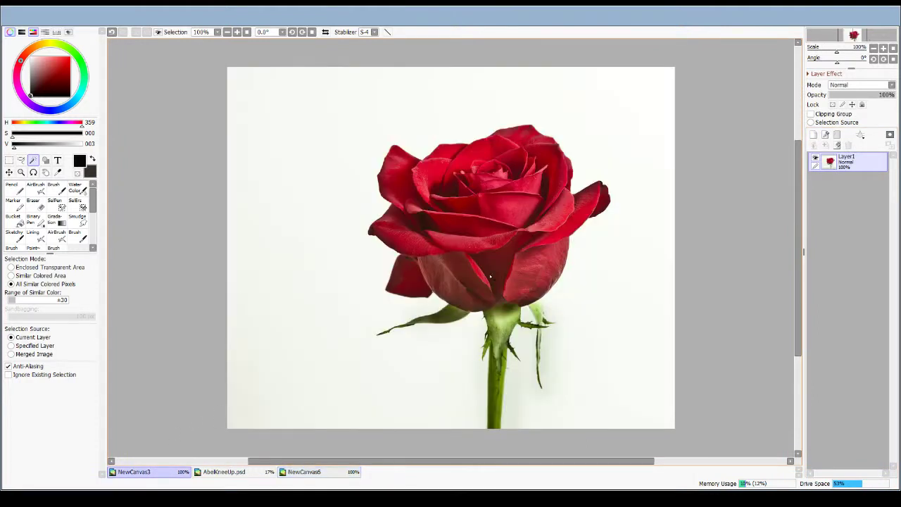
left_click(527, 208)
left_click(498, 214)
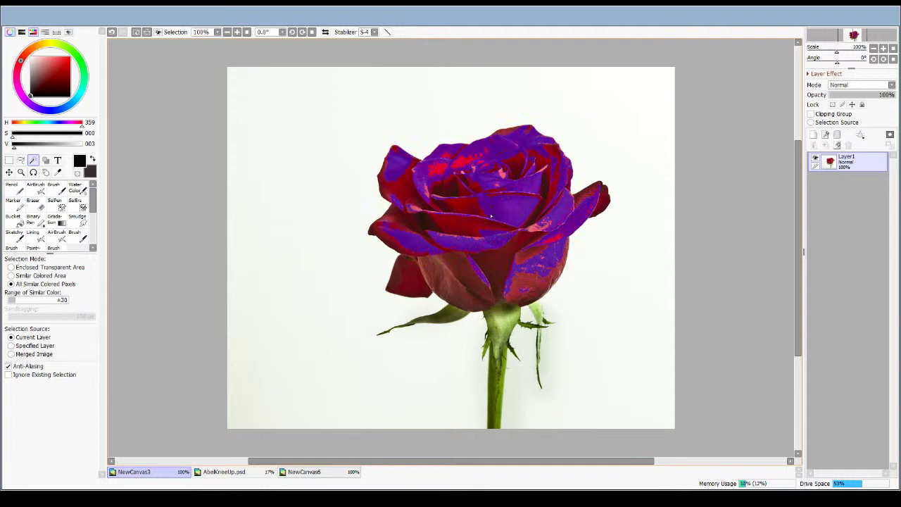
left_click(468, 209)
left_click(464, 205, "shift")
left_click(463, 164, "shift")
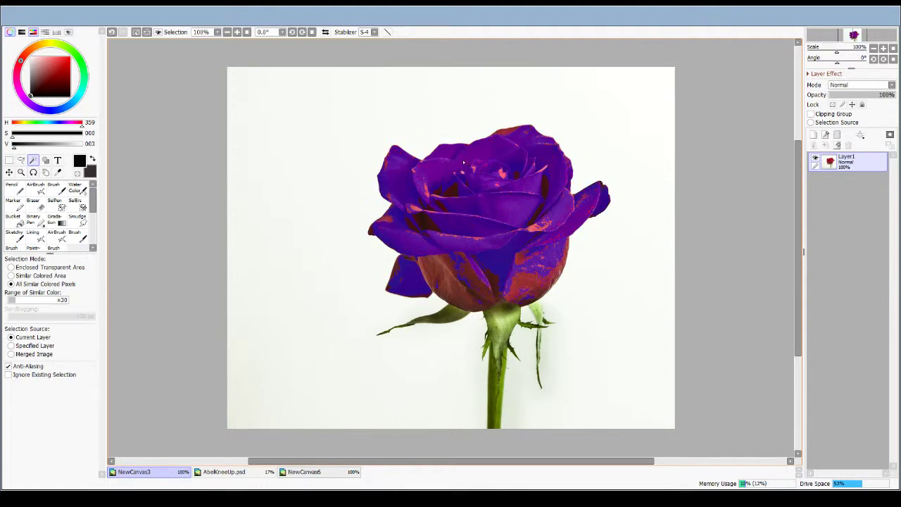
left_click(415, 171, "shift")
left_click(448, 266, "shift")
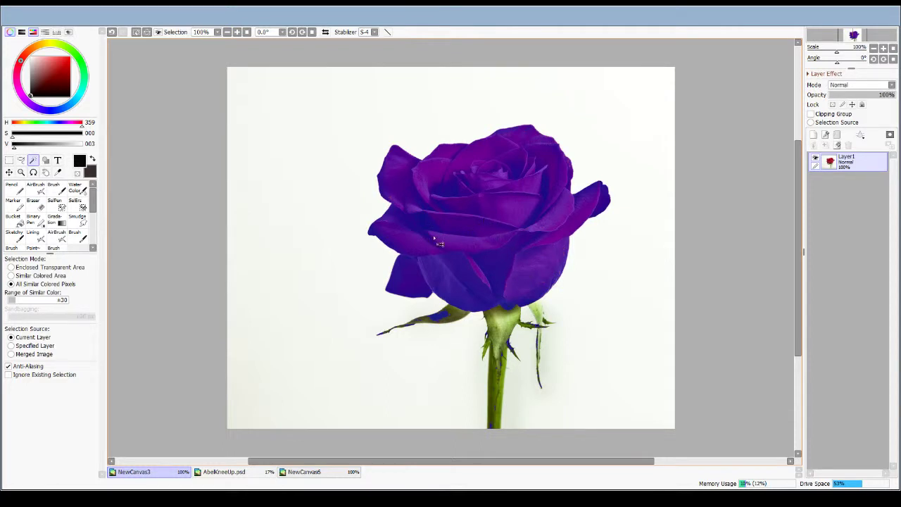
Paste the petal selection into NewCanvas6 and position it over the black canvas with a transform
left_click(304, 471)
key("ctrl+v")
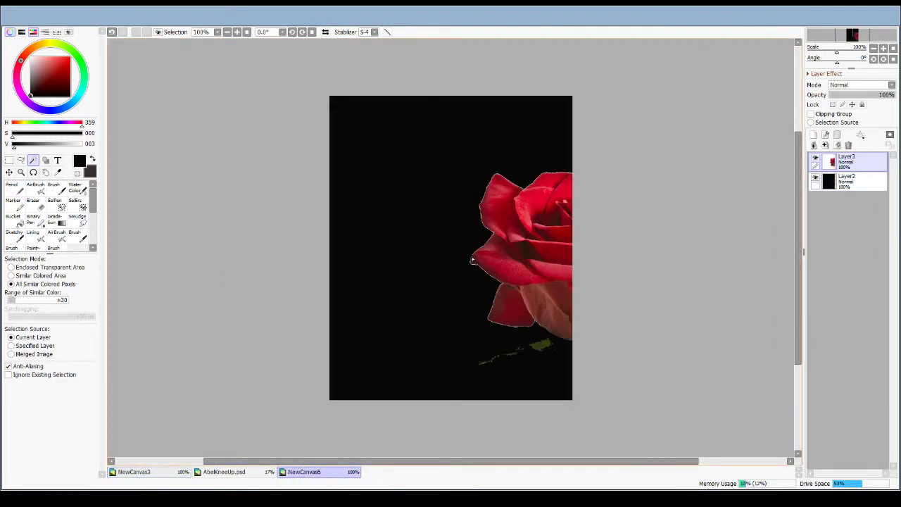
key("ctrl+t")
left_click_drag(536, 269, 411, 231)
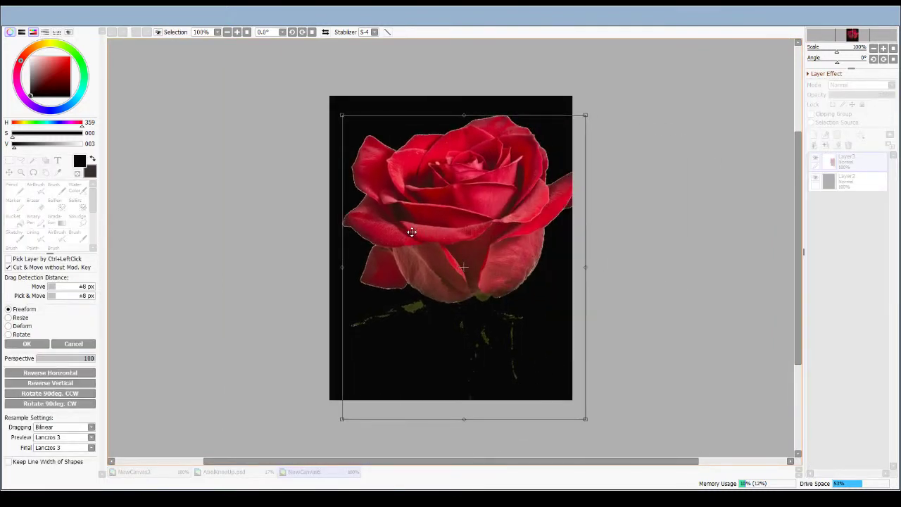
left_click_drag(475, 194, 462, 190)
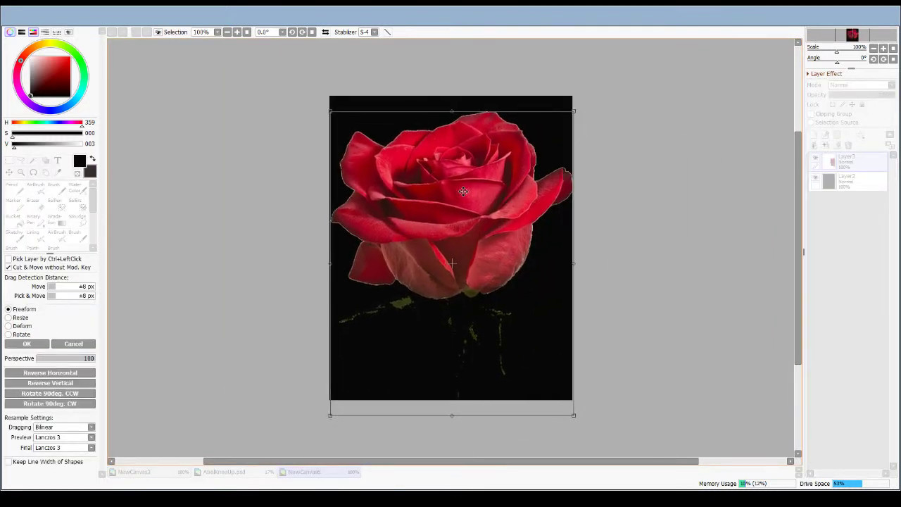
left_click(26, 343)
Erase the leftover leaf and stem fragments below the bloom using the Eraser at size 40
left_click(33, 201)
mouse_move(339, 324)
left_mouse_down()
mouse_move(390, 314)
mouse_move(404, 299)
mouse_move(417, 308)
mouse_move(403, 302)
mouse_move(481, 297)
mouse_move(470, 293)
mouse_move(442, 306)
mouse_move(380, 304)
mouse_move(409, 300)
mouse_move(478, 326)
mouse_move(506, 317)
mouse_move(450, 321)
mouse_move(489, 327)
mouse_move(479, 344)
mouse_move(509, 321)
mouse_move(478, 350)
left_mouse_up()
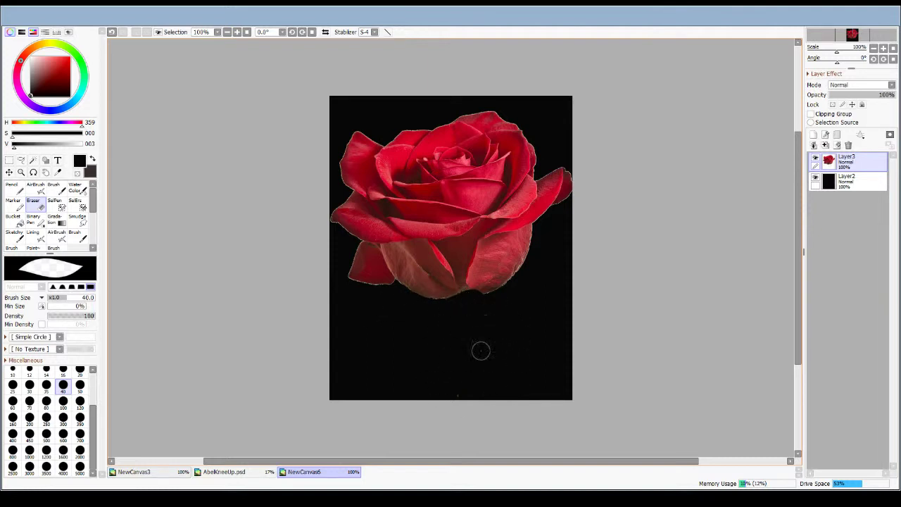
Try to reshape the bloom with a Deform transform, pulling its top corners inward and raising its lower-left corner
key("ctrl+t")
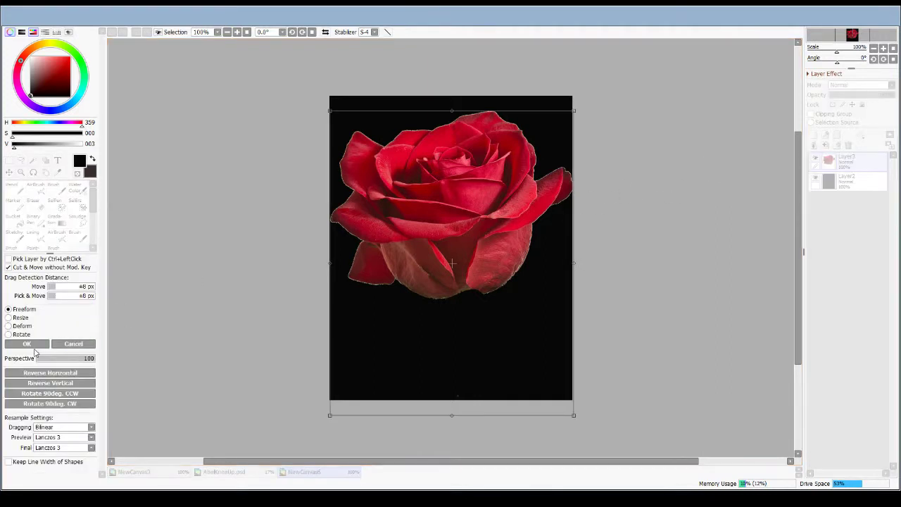
left_click(27, 325)
left_click_drag(330, 111, 347, 123)
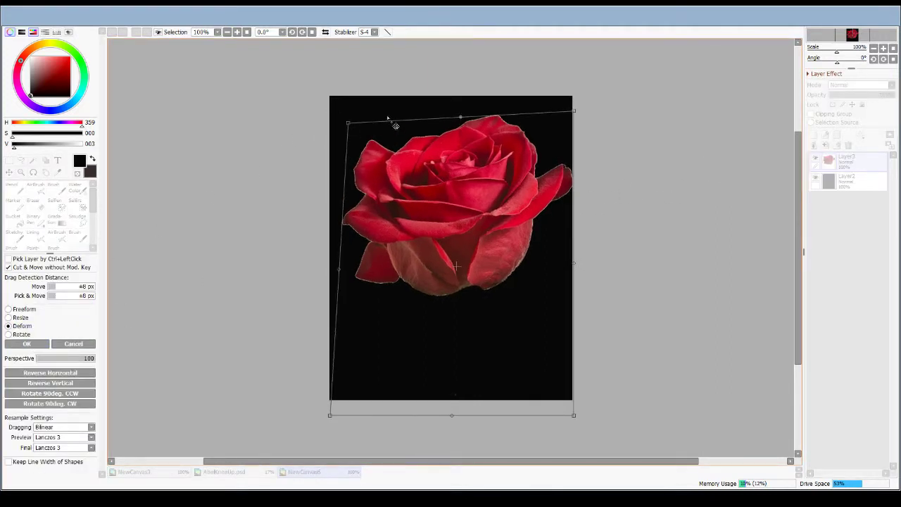
left_click_drag(573, 113, 486, 133)
left_click_drag(395, 226, 412, 210)
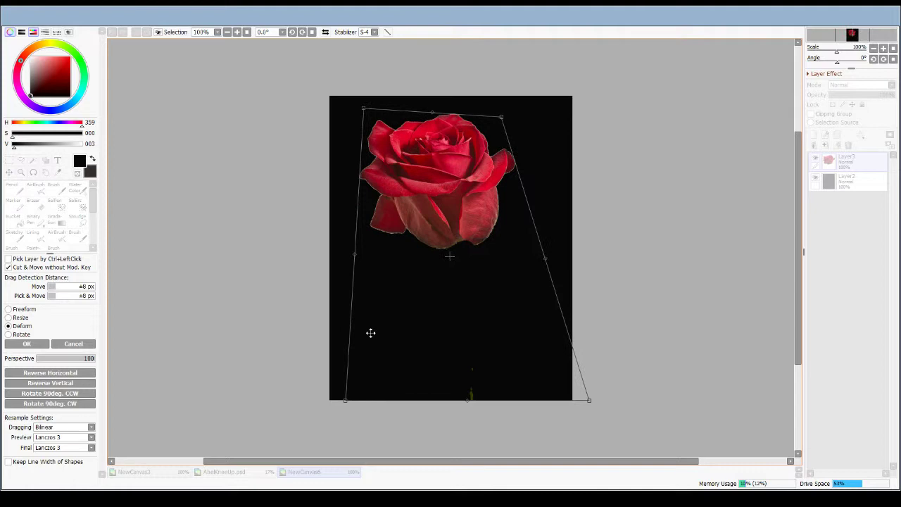
left_click_drag(350, 399, 353, 365)
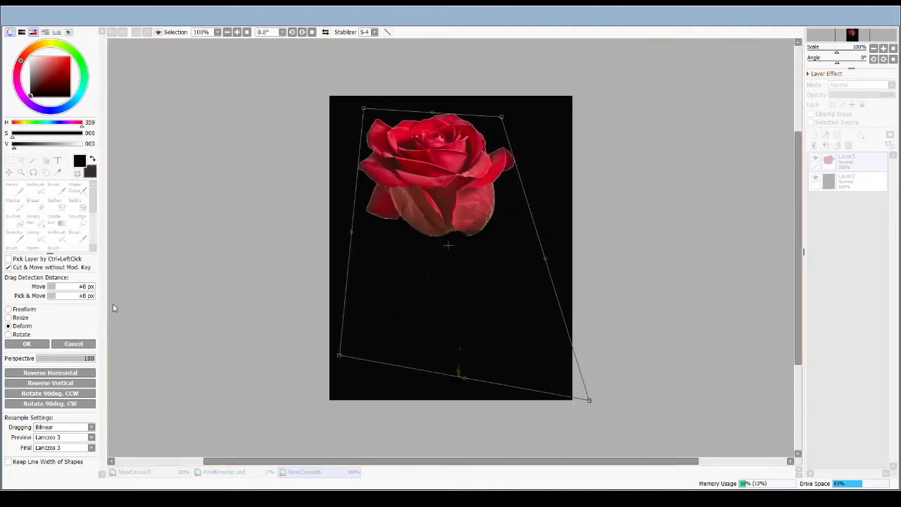
left_click(80, 341)
Hide Layer3 in NewCanvas6, and clear the petal selection in NewCanvas3
left_click(816, 158)
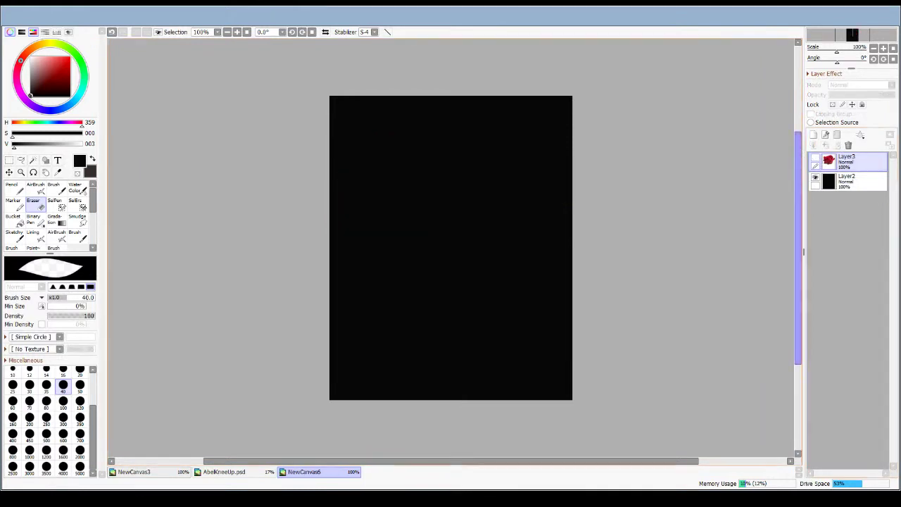
left_click(135, 471)
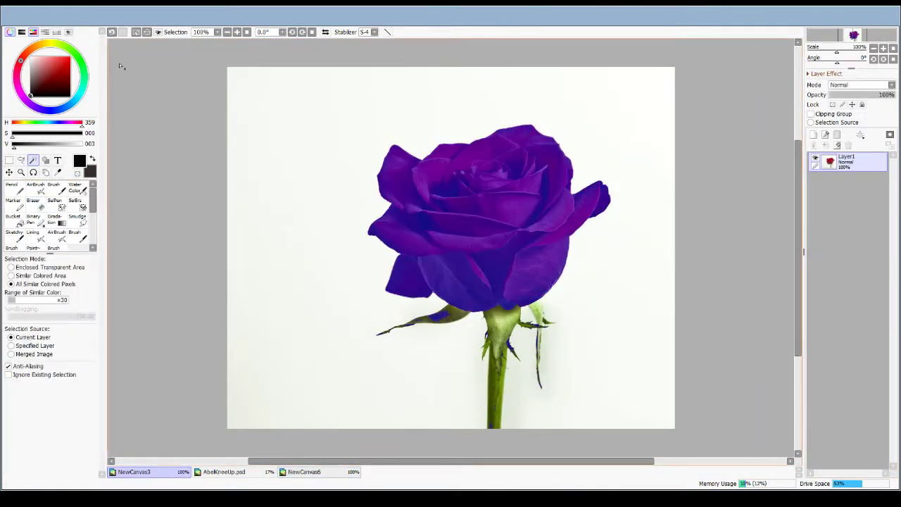
key("ctrl+d")
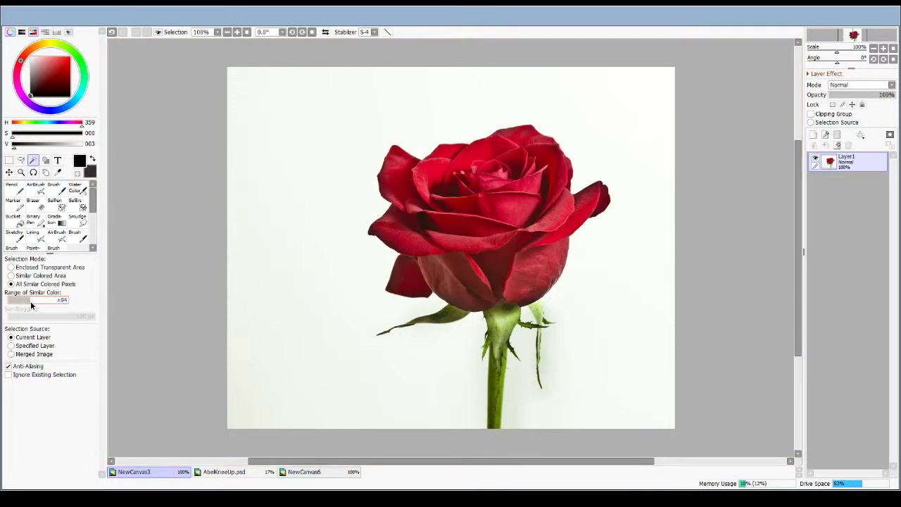
Try selecting the petals with the range of similar color at ±94, and again at ±52 from a lower petal
left_click(457, 226)
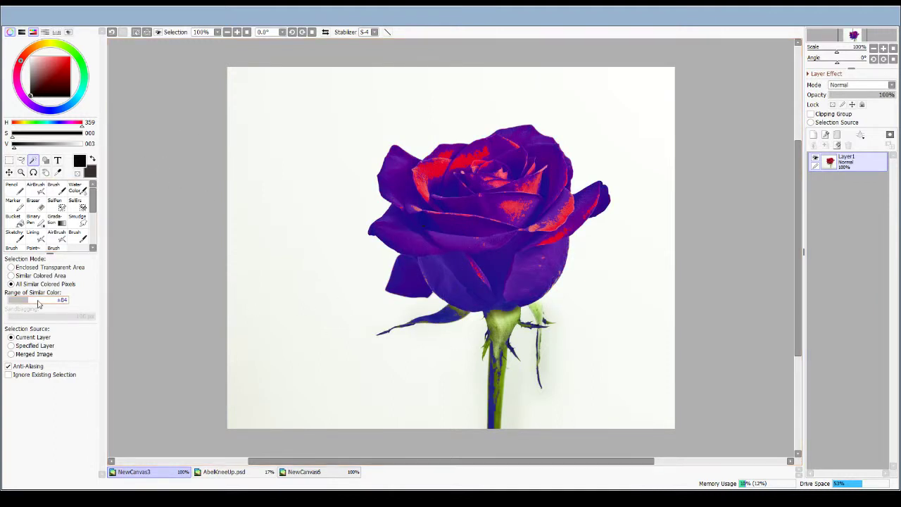
left_click_drag(23, 303, 19, 302)
left_click(135, 32)
left_click(470, 289)
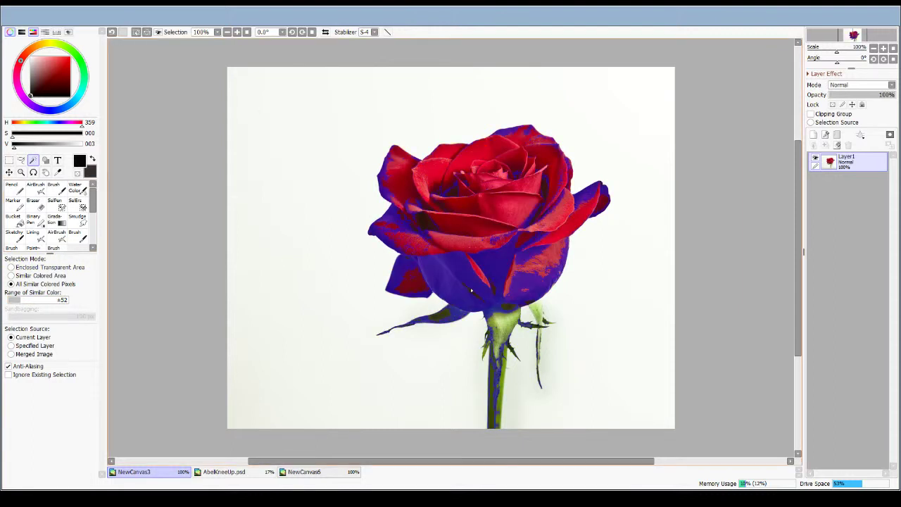
Clear the petal selection and try selecting the stem with the range of similar color at ±40
left_click(112, 32)
left_click(18, 299)
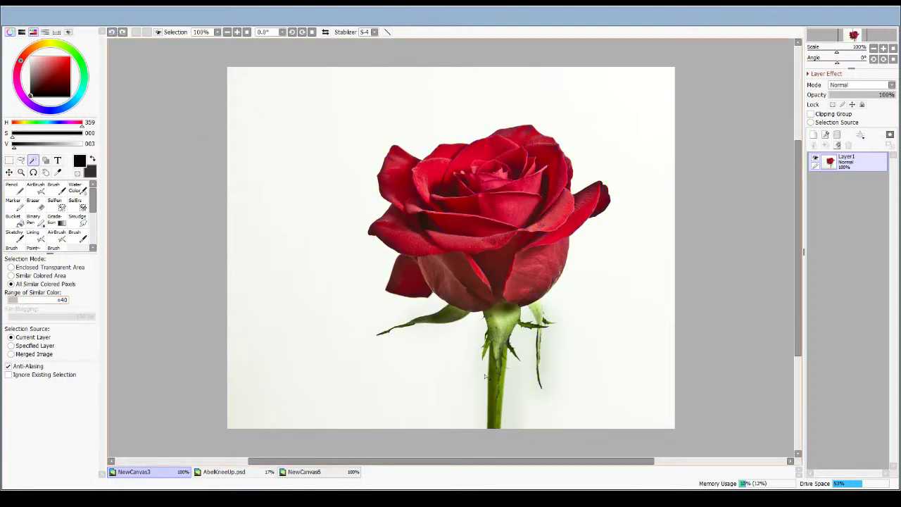
left_click(502, 397)
left_click(135, 31)
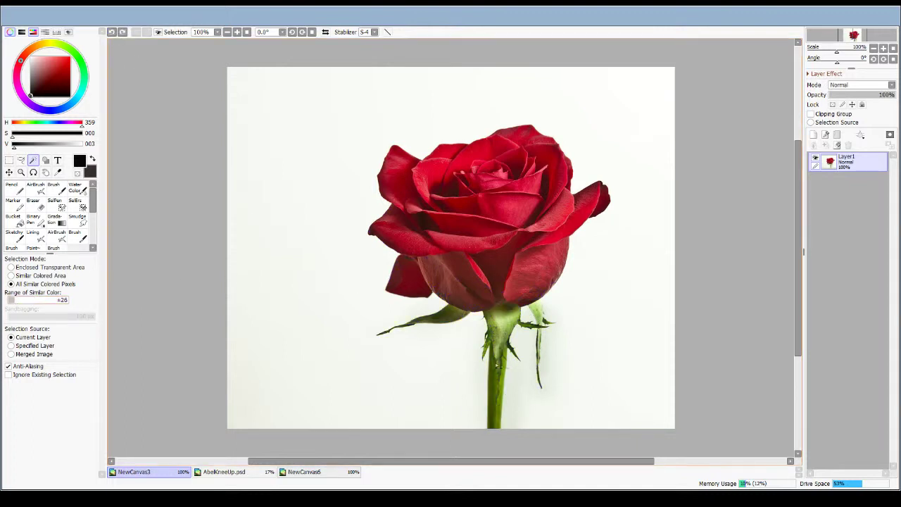
Select the green stem and leaves with the Magic Wand at a ±26 range, adding each remaining shade
left_click(503, 394)
left_click(500, 328)
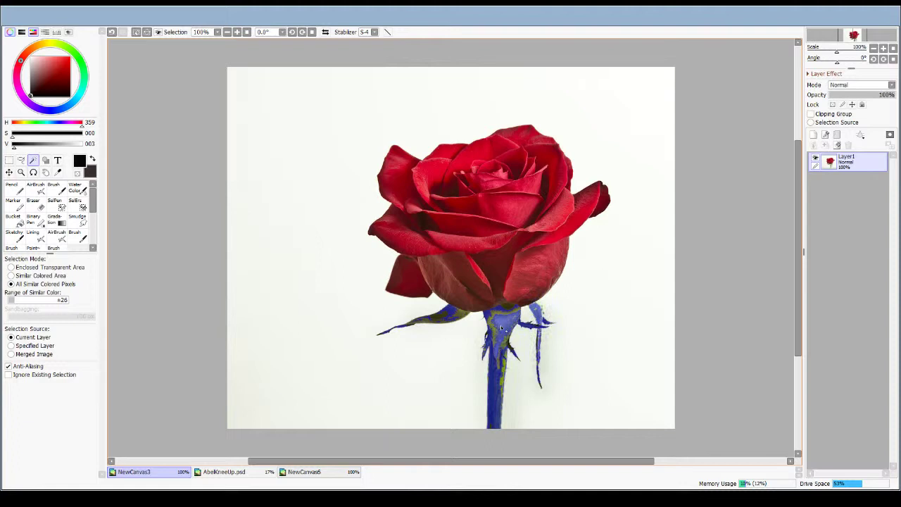
left_click(499, 318)
left_click(499, 313)
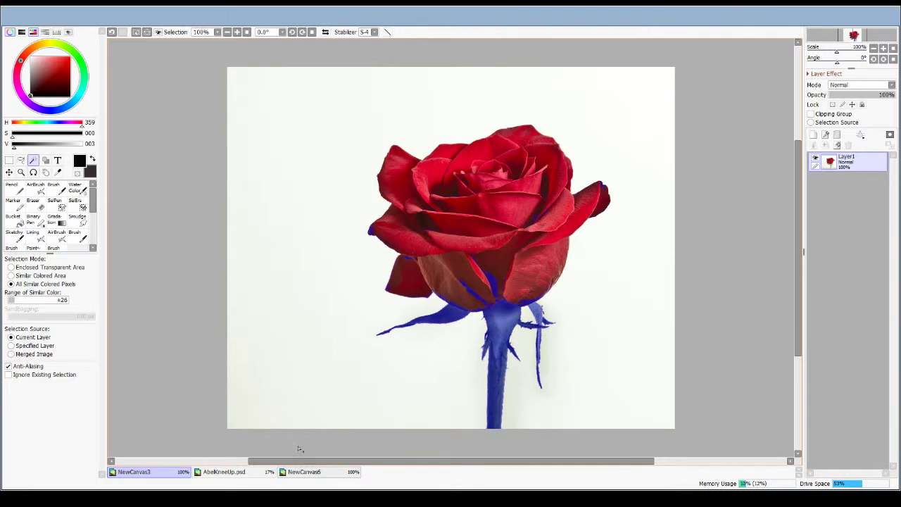
Paste the stem and leaf selection into NewCanvas6 above the hidden petal layer
left_click(304, 471)
key("ctrl+v")
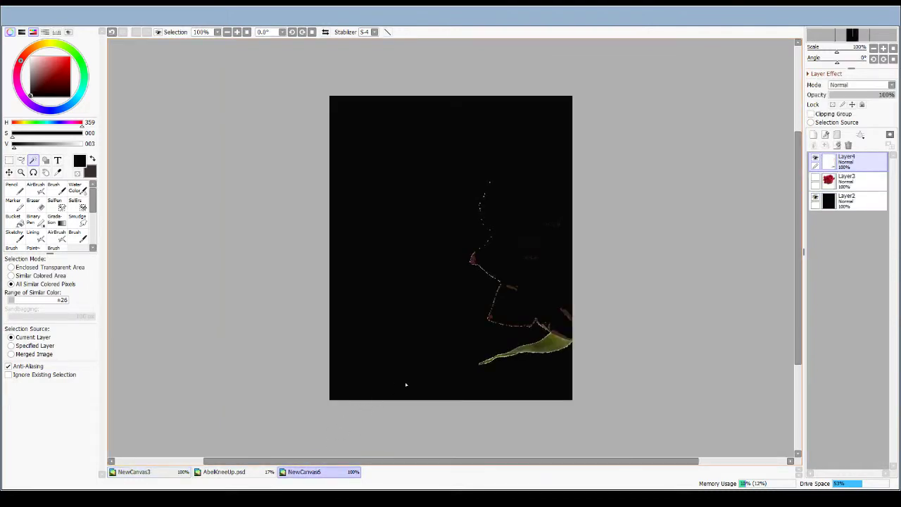
Transform the pasted stem and leaves on Layer4, moving them so the stem sits centered at the canvas's lower edge
key("ctrl+t")
left_click_drag(589, 306, 450, 255)
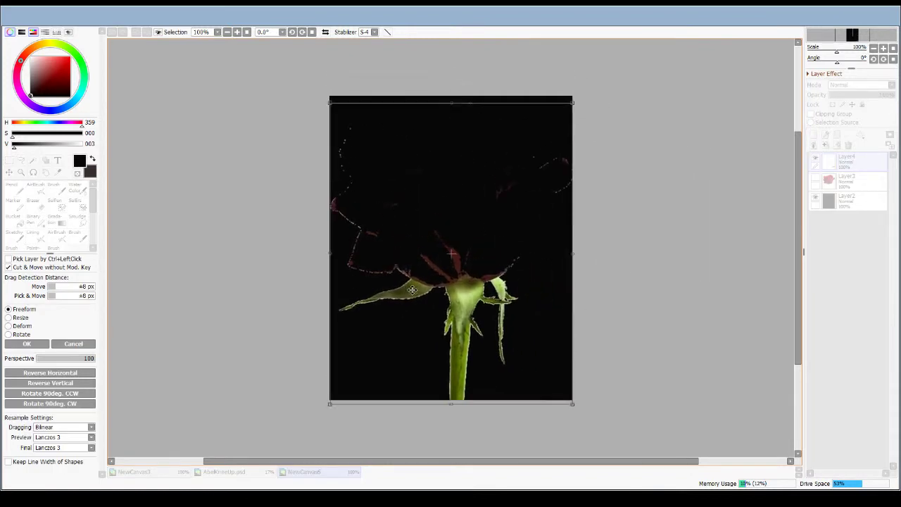
left_click_drag(403, 294, 401, 292)
left_click(26, 343)
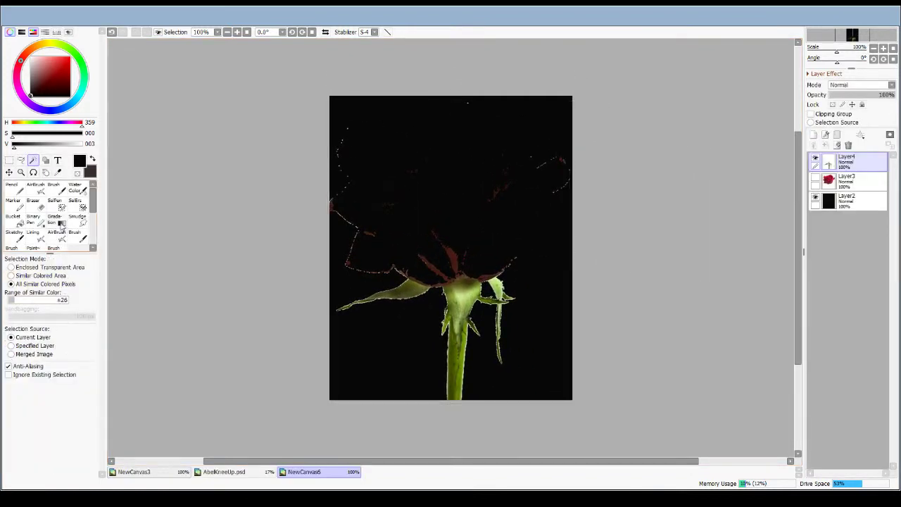
Erase the stray petal remnants above the stem and leaves with the Eraser at brush sizes 350 and 120
left_click(33, 204)
left_click(80, 417)
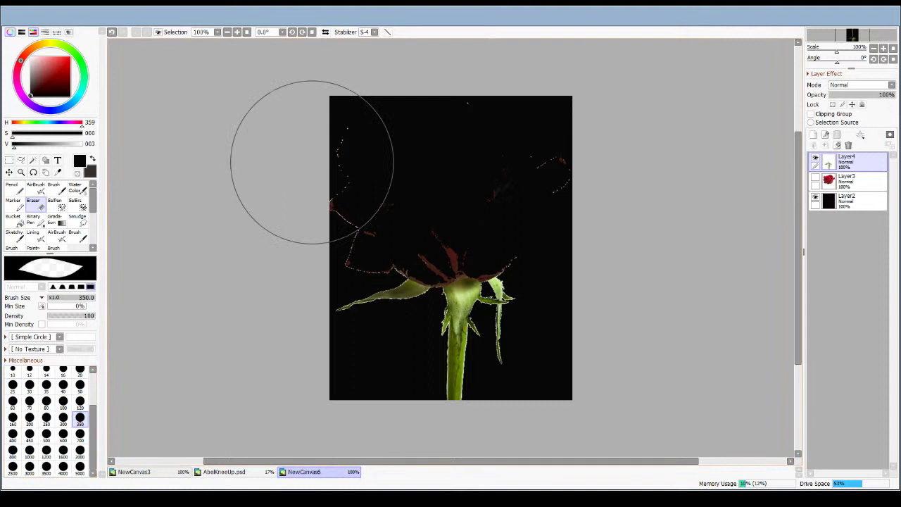
left_click_drag(408, 116, 508, 177)
left_click(79, 403)
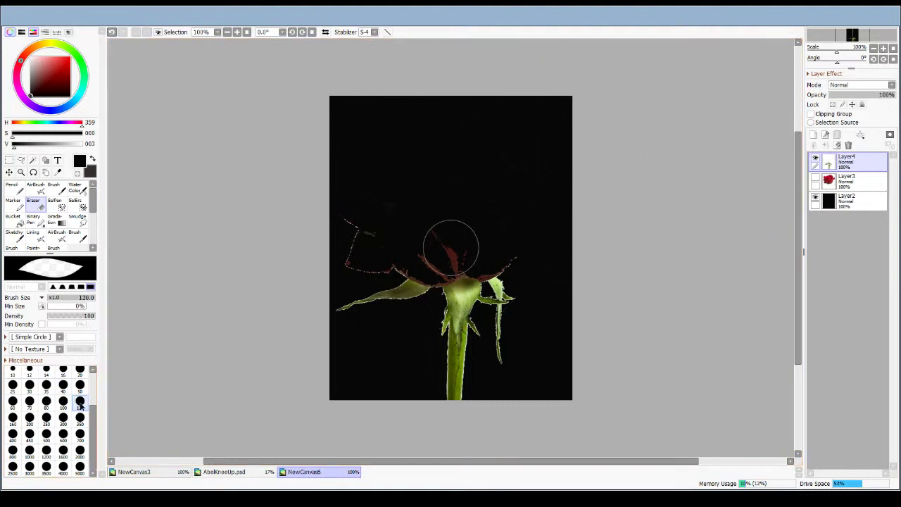
mouse_move(339, 213)
left_mouse_down()
mouse_move(407, 202)
mouse_move(377, 265)
mouse_move(423, 246)
mouse_move(422, 263)
mouse_move(473, 228)
mouse_move(495, 233)
mouse_move(425, 261)
mouse_move(424, 269)
mouse_move(405, 262)
mouse_move(427, 274)
mouse_move(413, 264)
mouse_move(458, 261)
mouse_move(428, 272)
mouse_move(506, 251)
mouse_move(480, 263)
mouse_move(505, 261)
mouse_move(483, 265)
left_mouse_up()
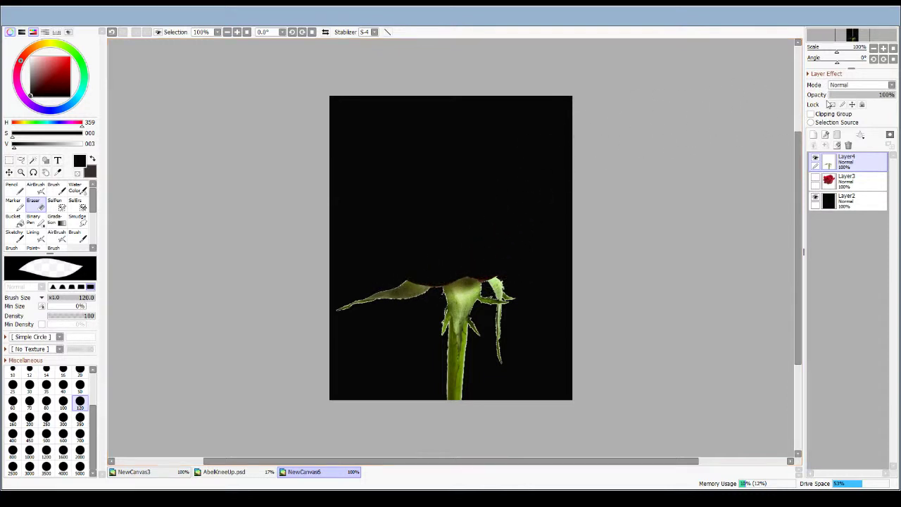
Show the hidden petal layer, Layer3, and reorder it above the stem layer, Layer4
left_click(873, 49)
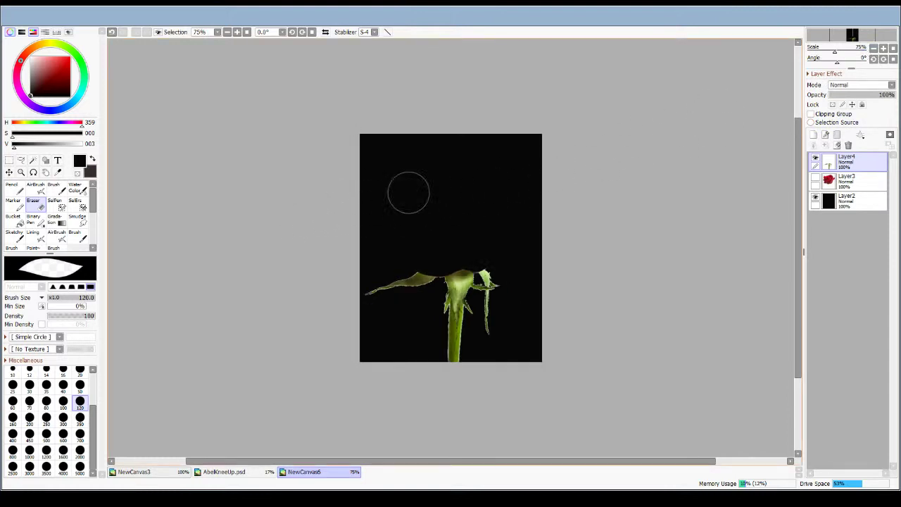
left_click(816, 180)
left_click(853, 181)
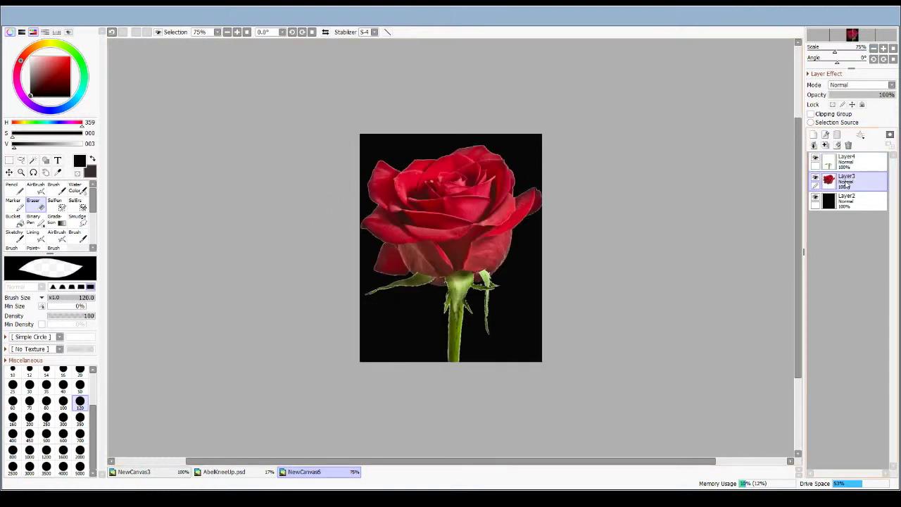
left_click_drag(852, 181, 862, 161)
Nudge the petals into line with the stem using the Move tool and switch back to the Magic Wand
left_click(9, 171)
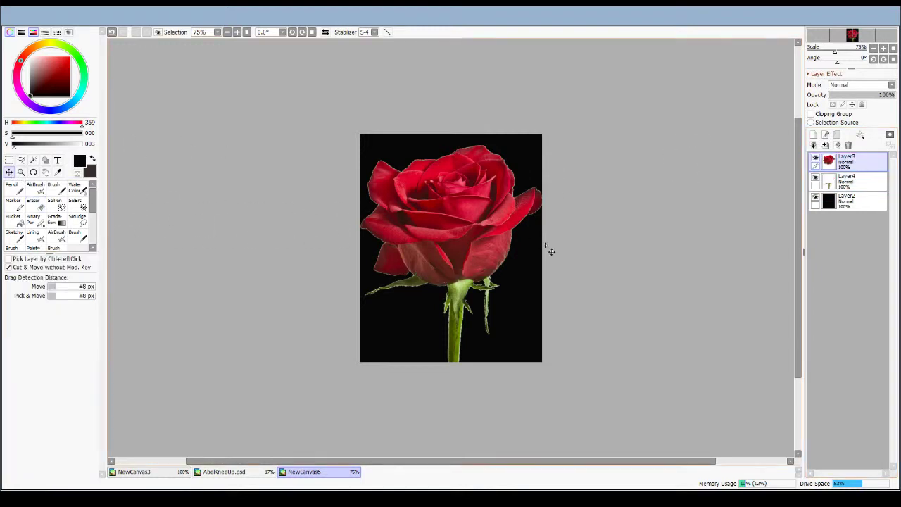
mouse_move(525, 243)
left_mouse_down()
mouse_move(518, 227)
mouse_move(524, 260)
mouse_move(519, 225)
mouse_move(521, 235)
mouse_move(569, 198)
mouse_move(539, 237)
mouse_move(518, 241)
left_mouse_up()
left_click(33, 161)
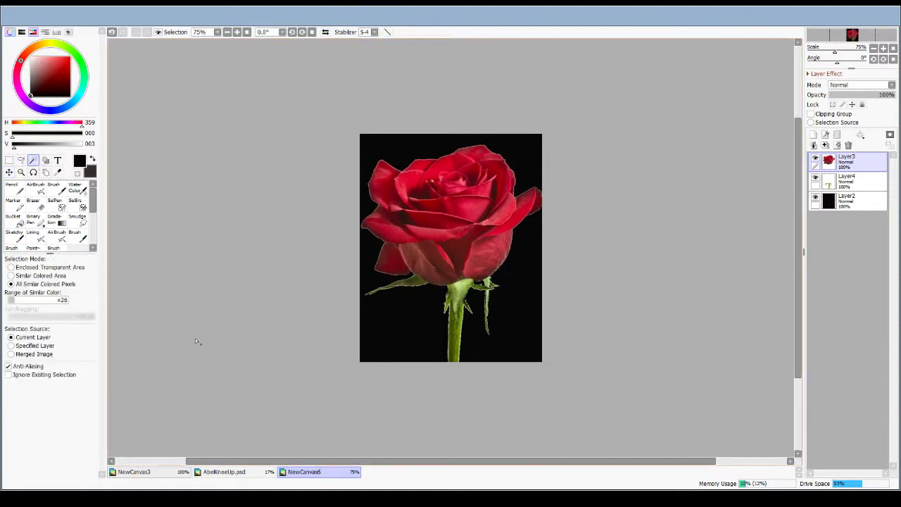